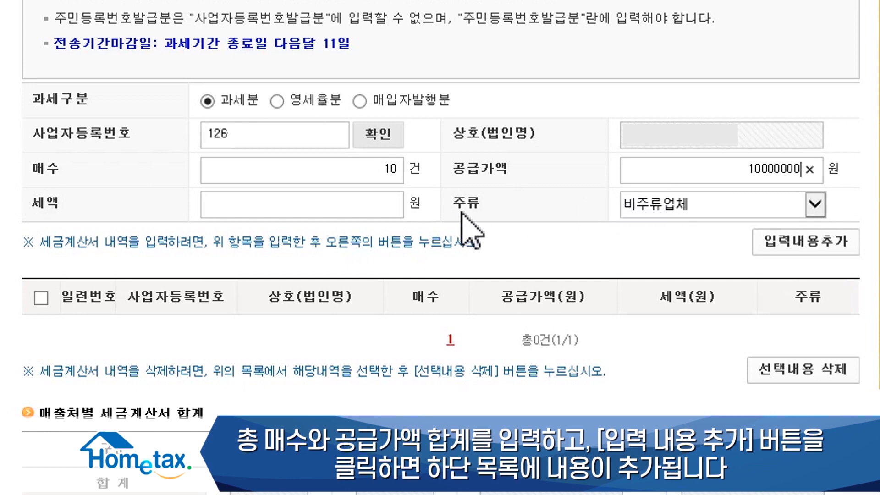
Step: Calculate the tax for the entered sales tax invoice and add the entry to the invoice list
click(419, 216)
click(778, 241)
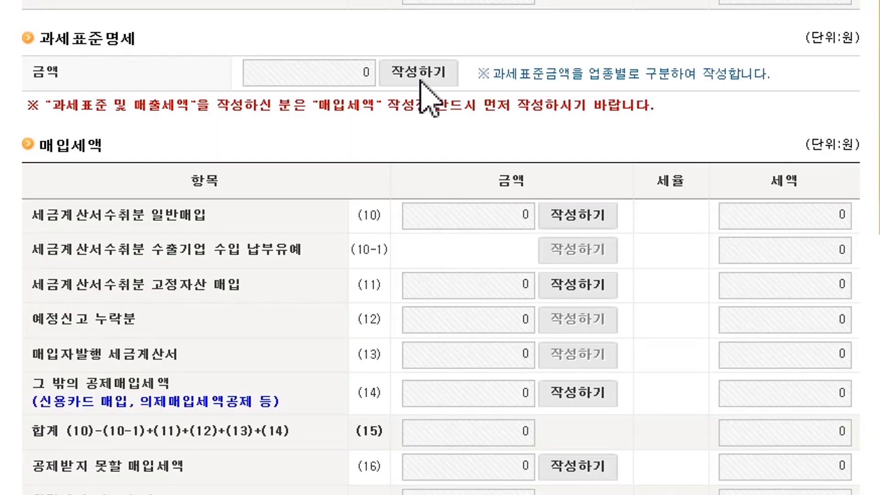
Step: Fill in the tax base statement (과세표준명세) with 10,000,000 won for the construction business code 451104 and save it
click(420, 82)
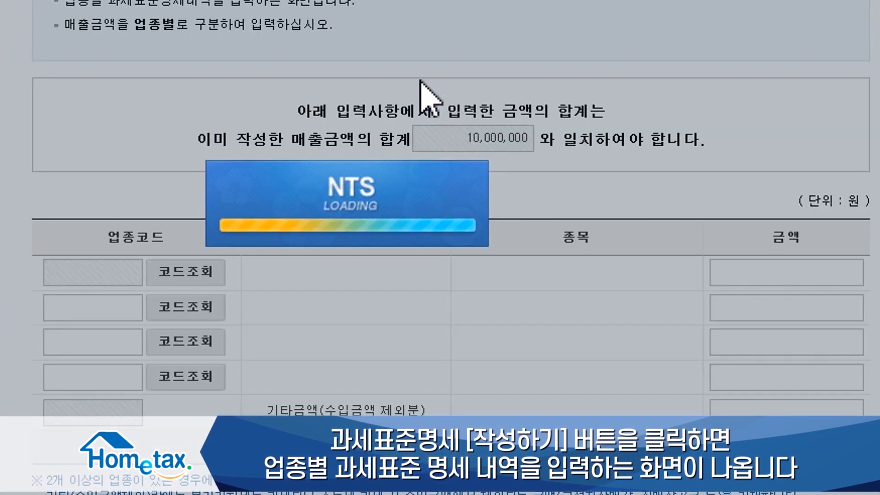
scroll(420, 83, down, 3)
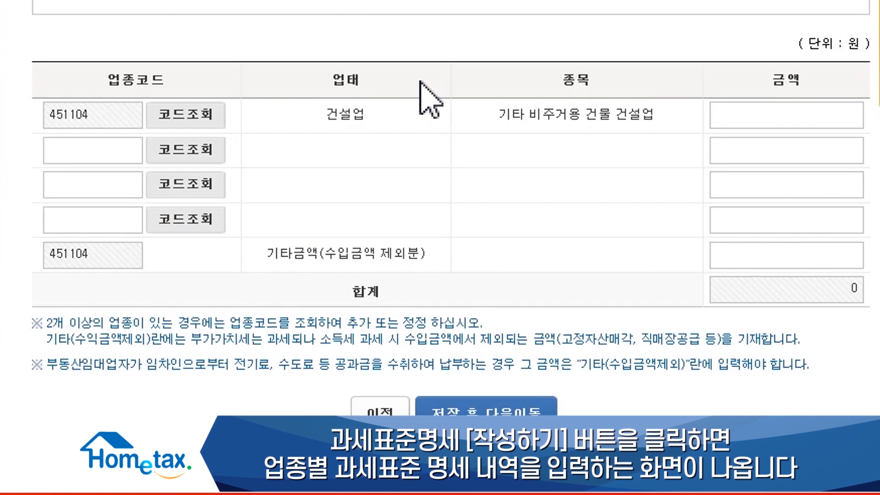
click(756, 120)
text(10000000)
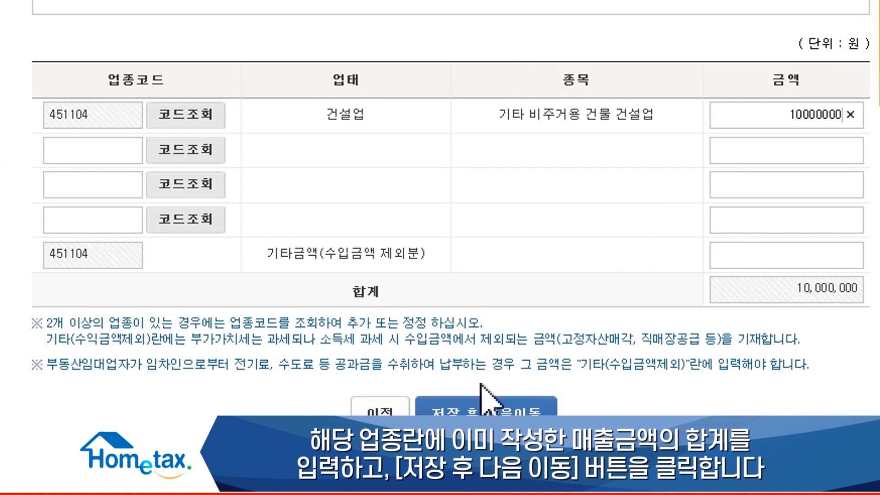
click(462, 409)
click(334, 241)
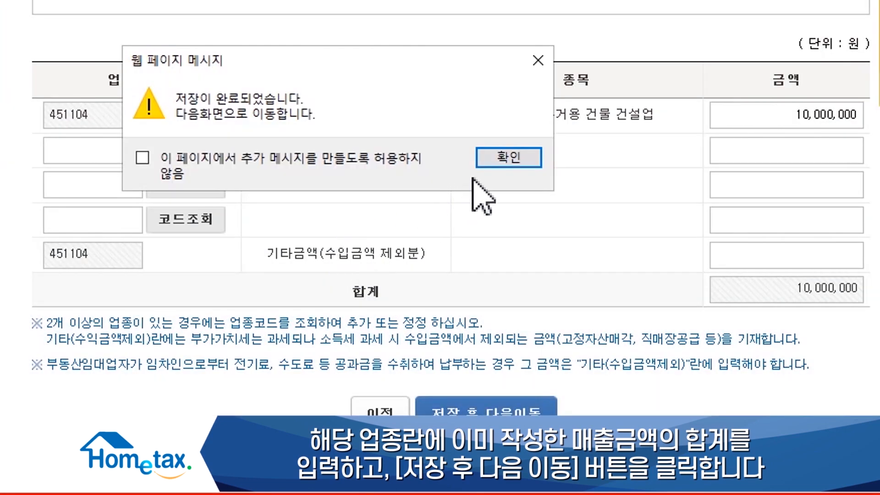
click(501, 162)
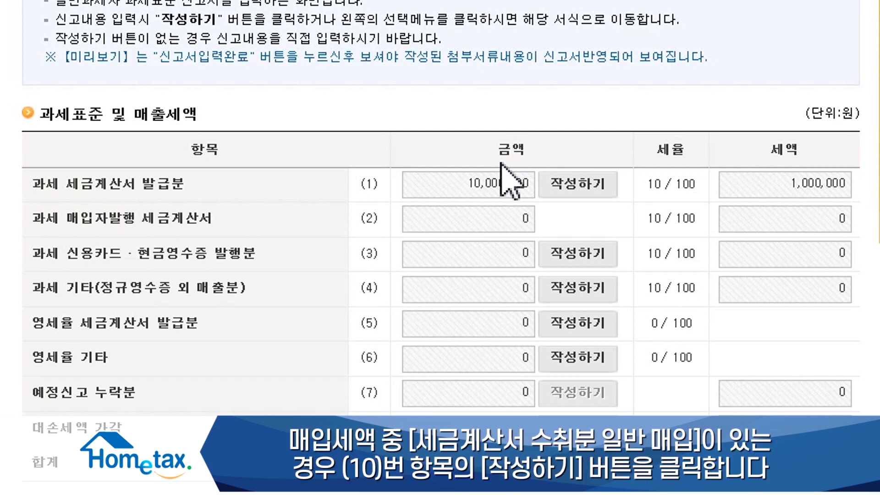
Step: Open the form for general purchases with tax invoices, item (10), and enter and verify the supplier's business registration number
scroll(501, 164, down, 3)
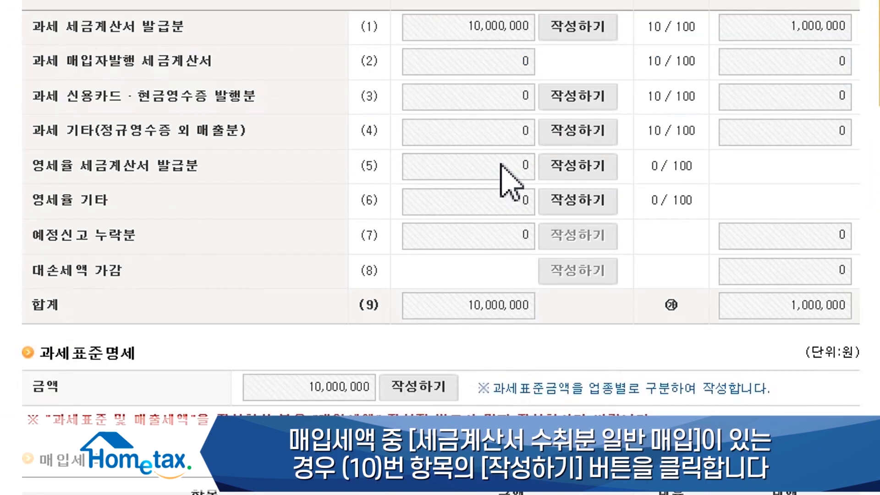
scroll(500, 164, down, 6)
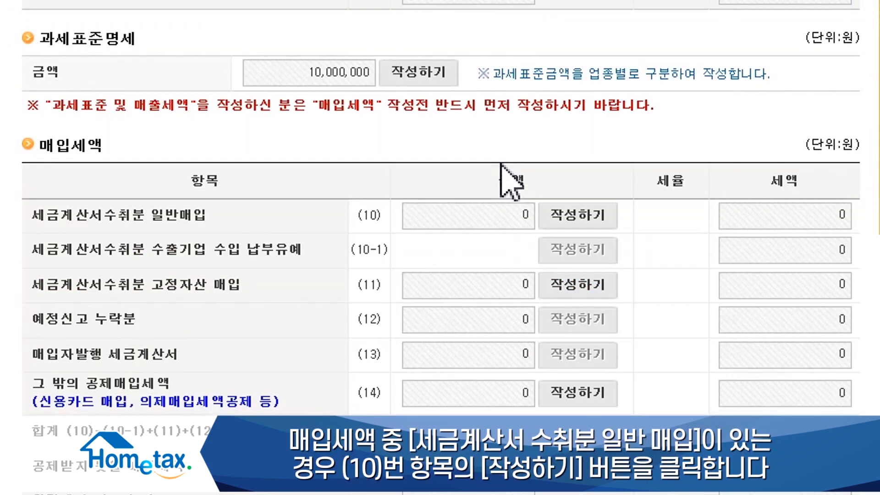
click(568, 217)
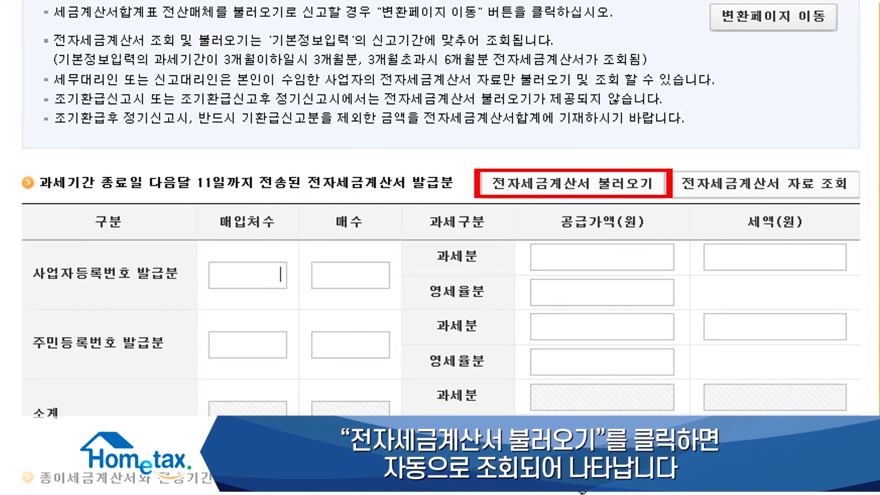
scroll(507, 236, down, 9)
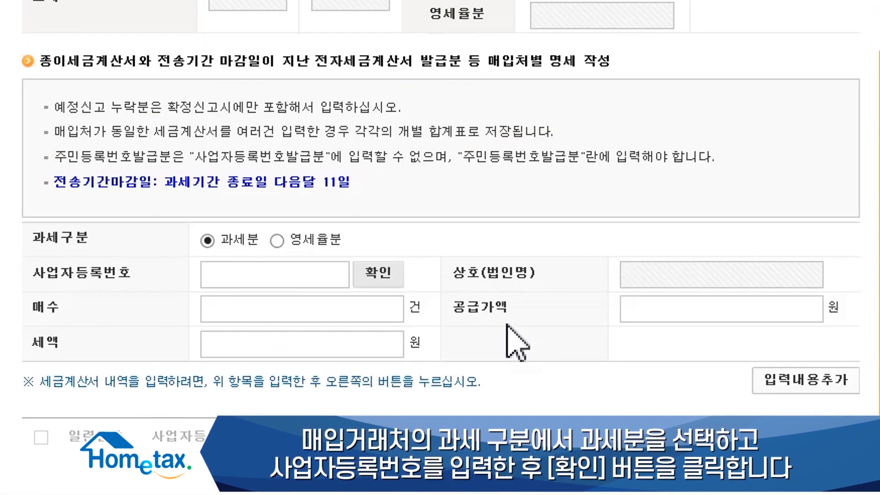
click(331, 280)
text(12)
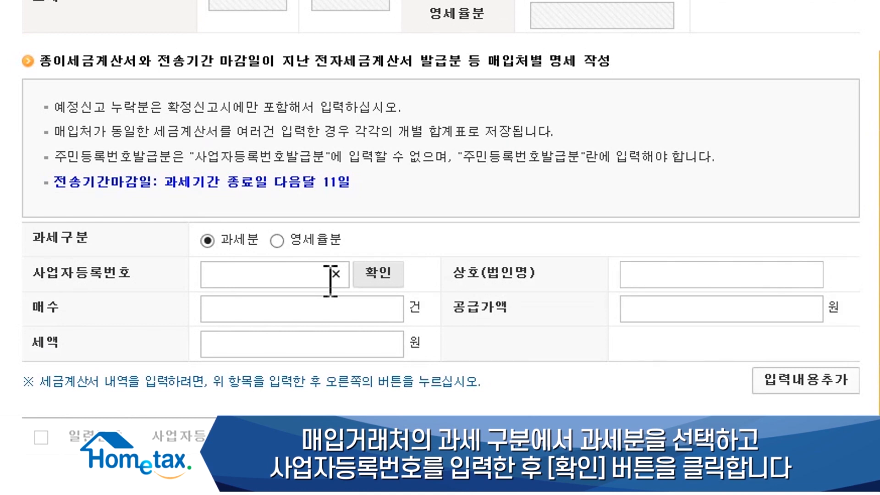
click(373, 275)
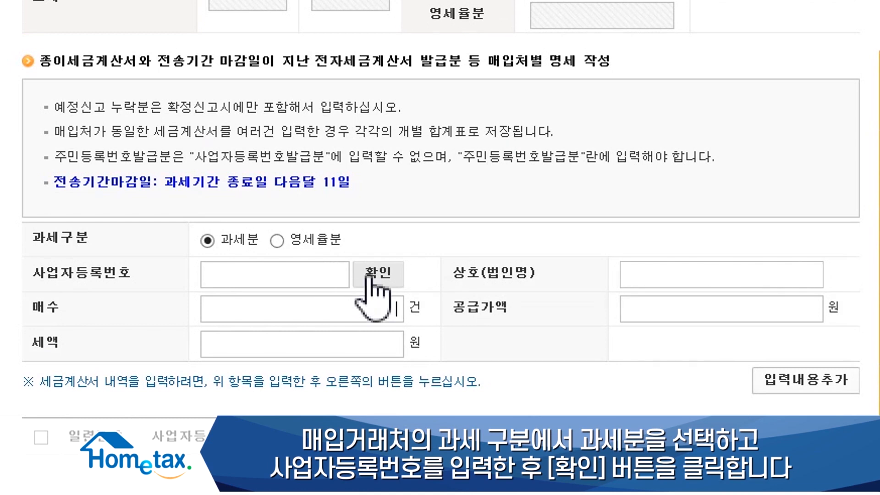
Step: Set the purchase invoice count to 2 and the supply value to 2,000,000 won, and add the entry to the list
click(352, 311)
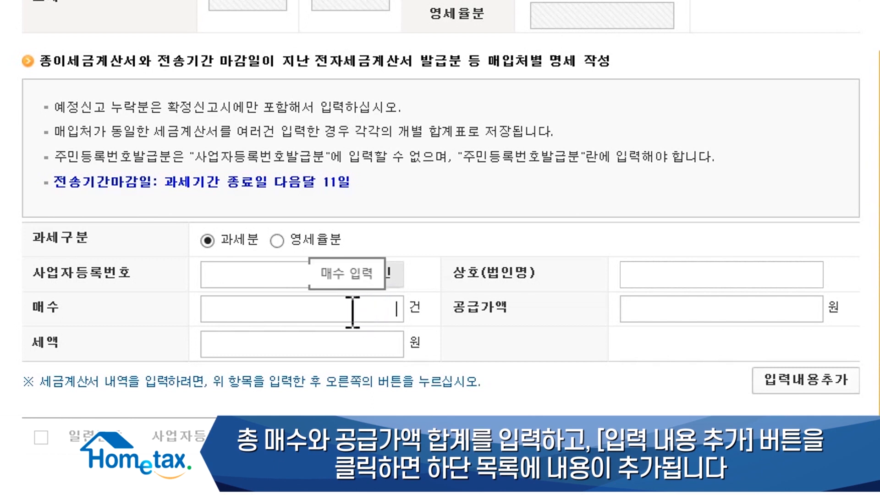
text(2)
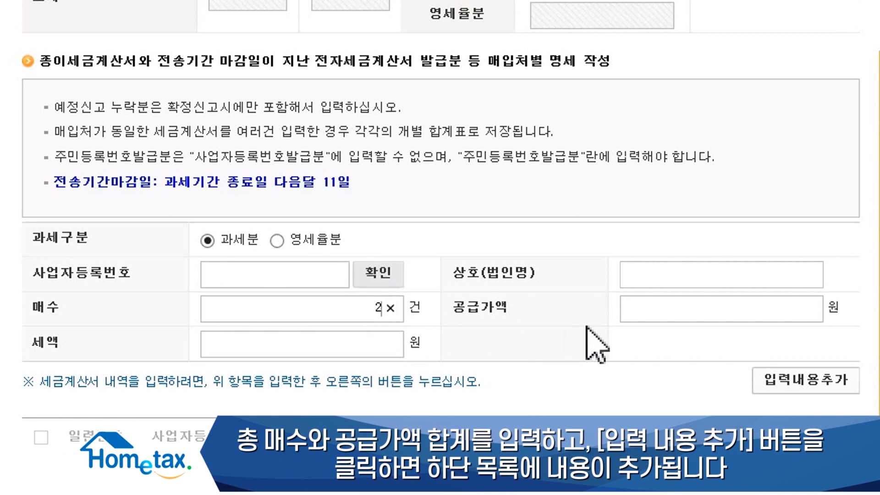
click(742, 315)
text(2,000,00)
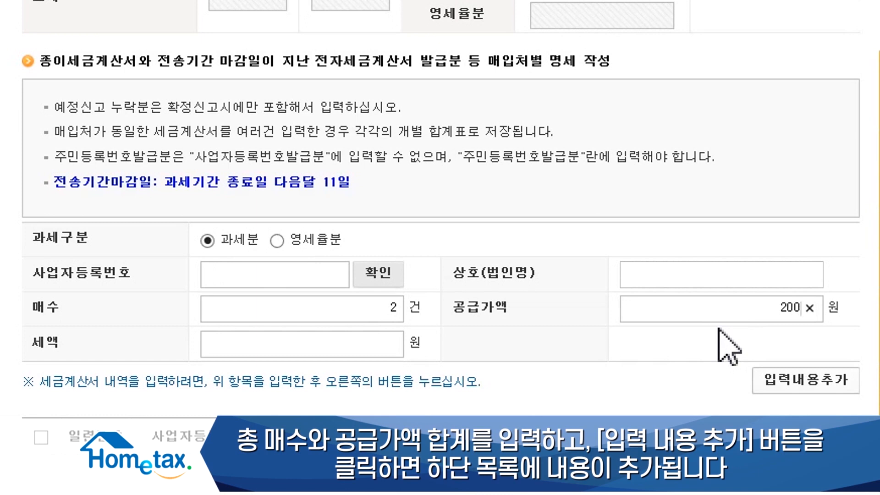
text(0000)
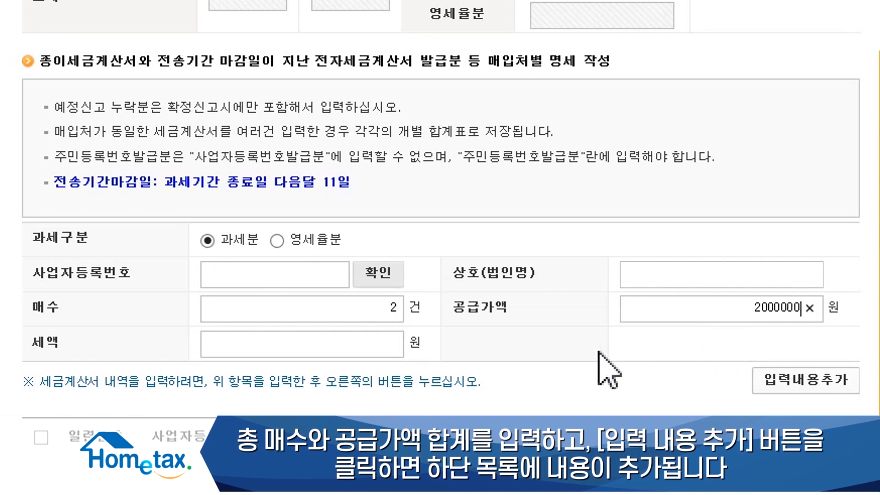
key(Tab)
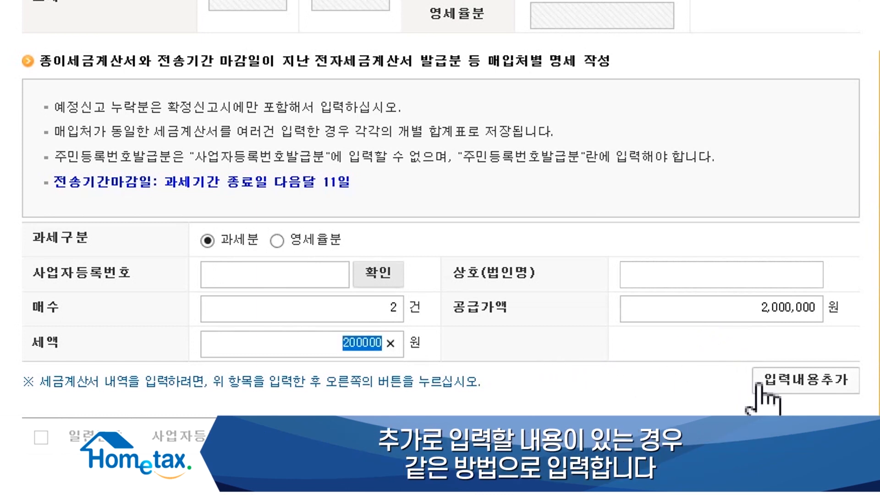
click(779, 382)
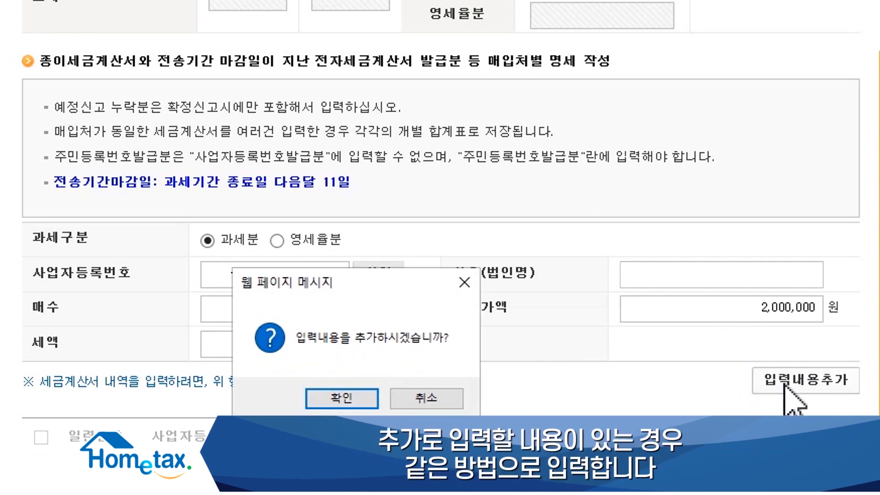
click(342, 397)
Step: Open the fixed asset purchase form, item (11), and enter 1 item worth 1,000,000 won for other depreciable assets (그 밖의 감가상각자산)
scroll(345, 366, down, 2)
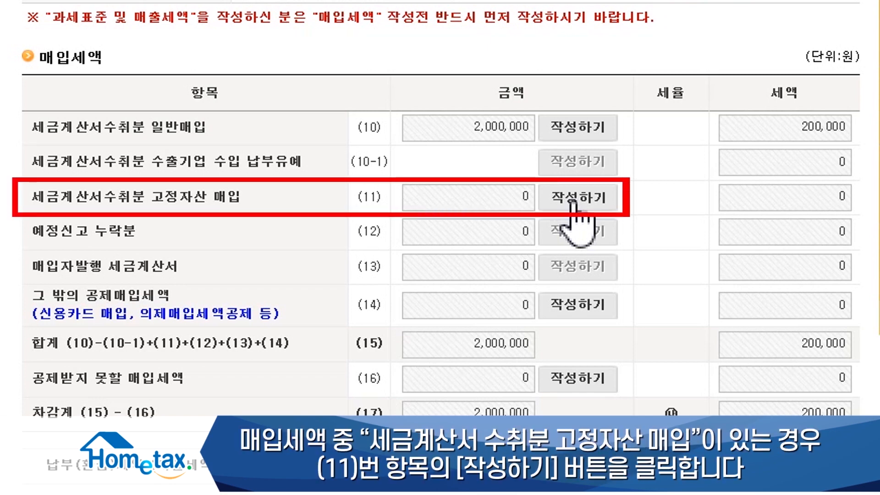
click(573, 202)
scroll(573, 114, up, 8)
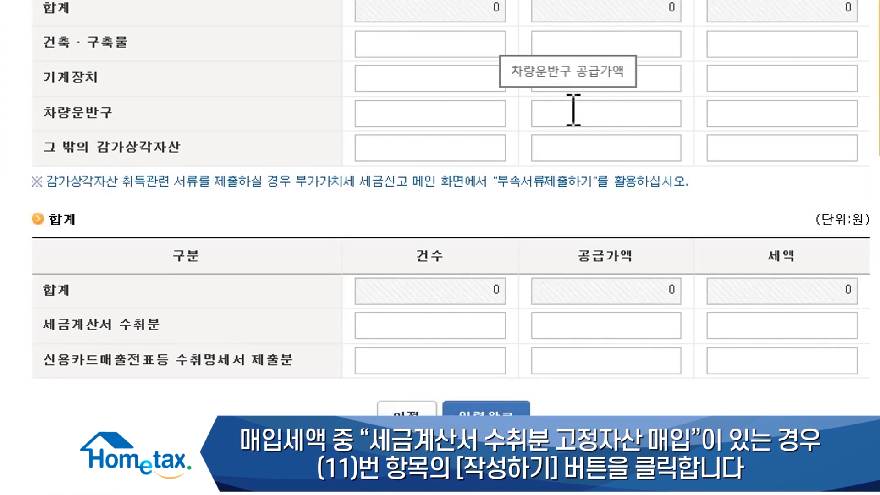
click(485, 143)
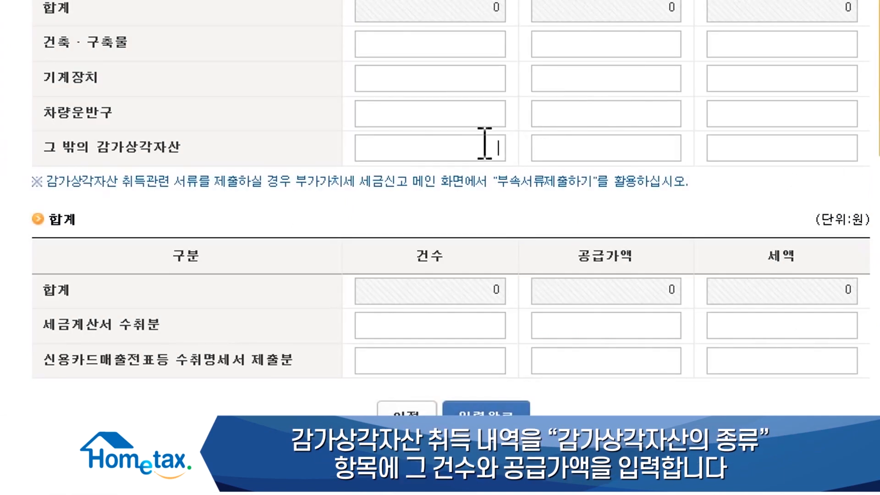
text(1)
click(593, 154)
text(1000000)
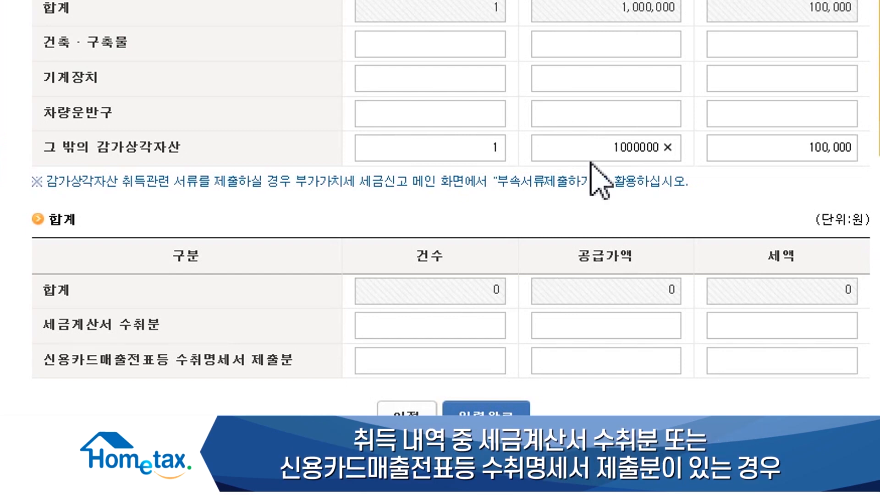
Step: Enter 1 item with a supply value of 1,000,000 won for 세금계산서 수취분 in the totals and save the completed form
click(462, 319)
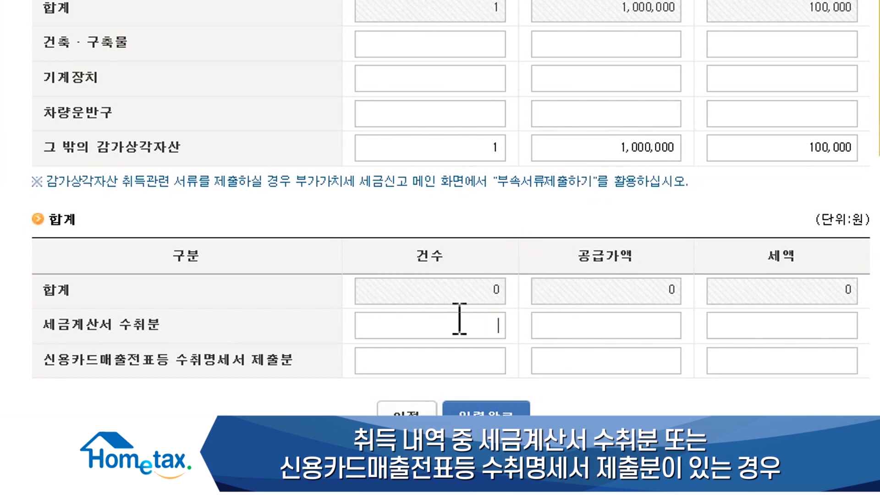
text(1)
click(567, 331)
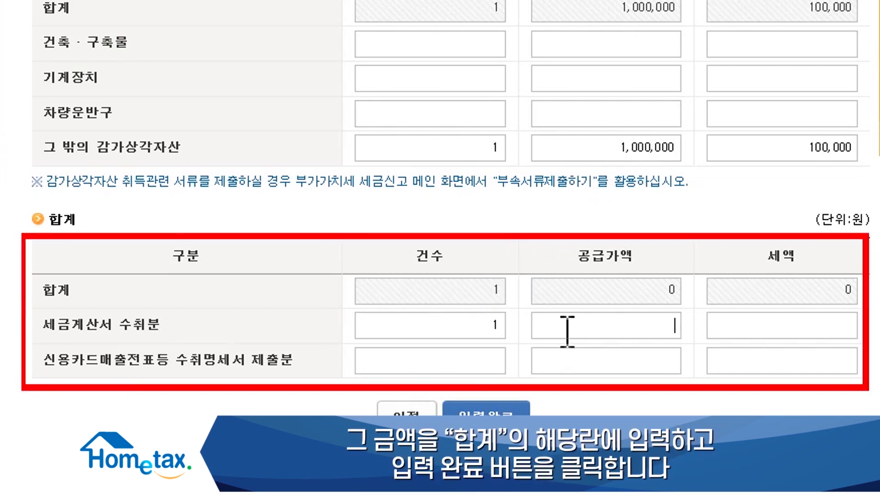
text(1000000)
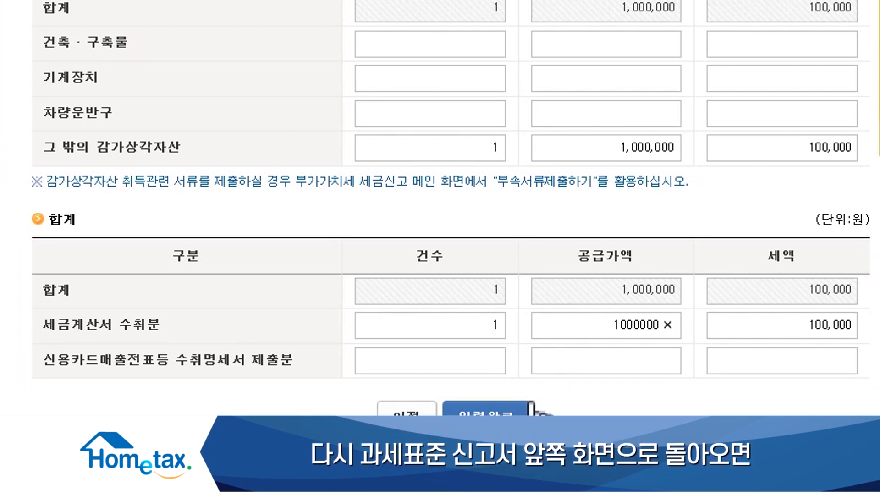
click(503, 421)
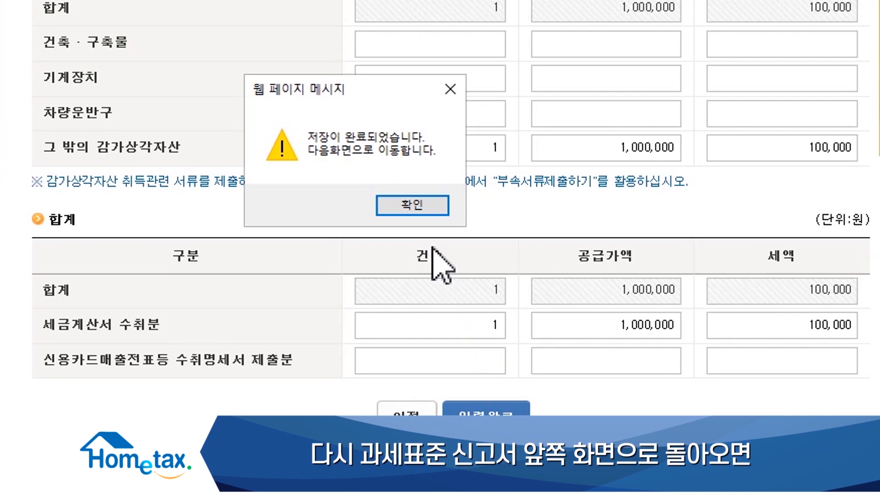
click(411, 204)
Step: Open other deductible input tax, item (14), and proceed to the general purchases form for credit card sales slips
scroll(427, 222, up, 5)
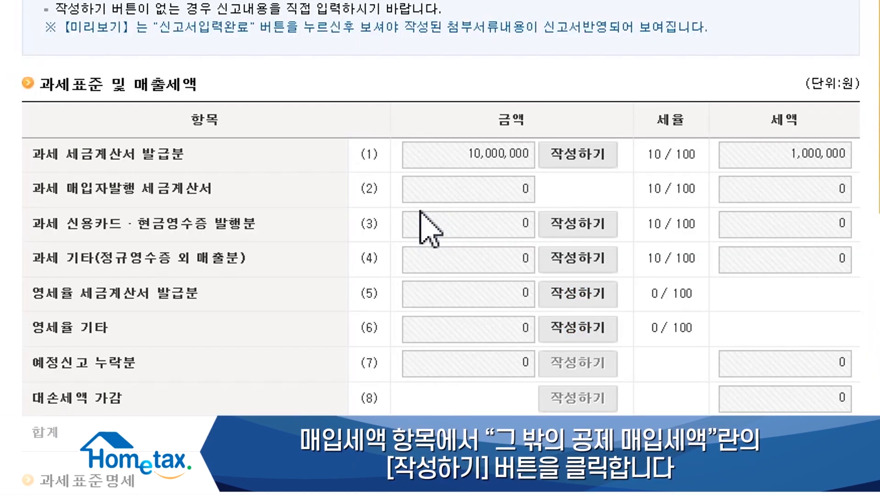
scroll(429, 227, down, 3)
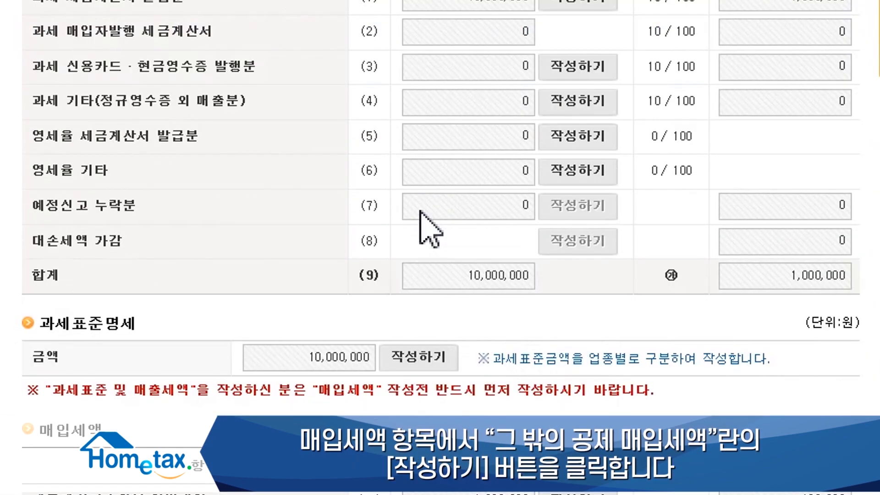
scroll(420, 211, down, 9)
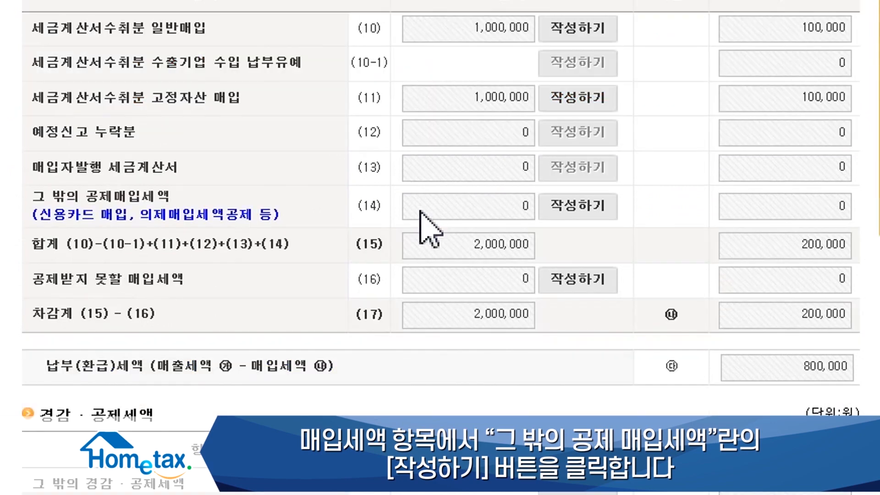
click(559, 216)
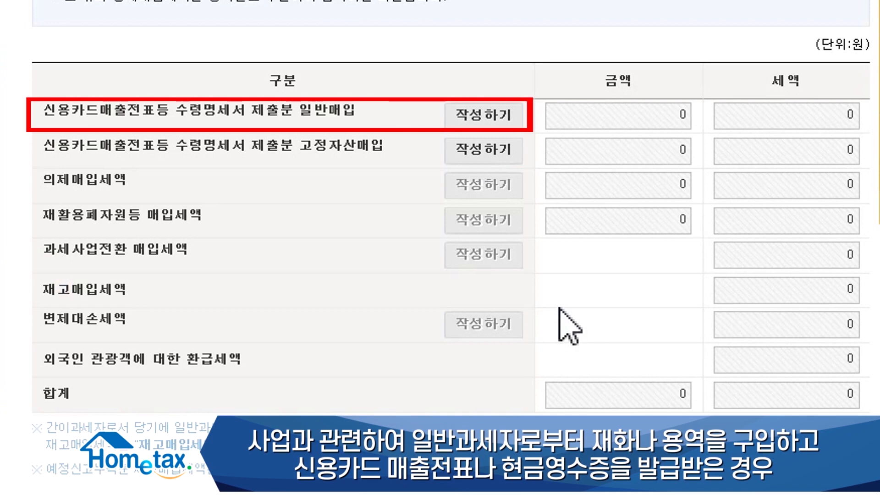
click(479, 120)
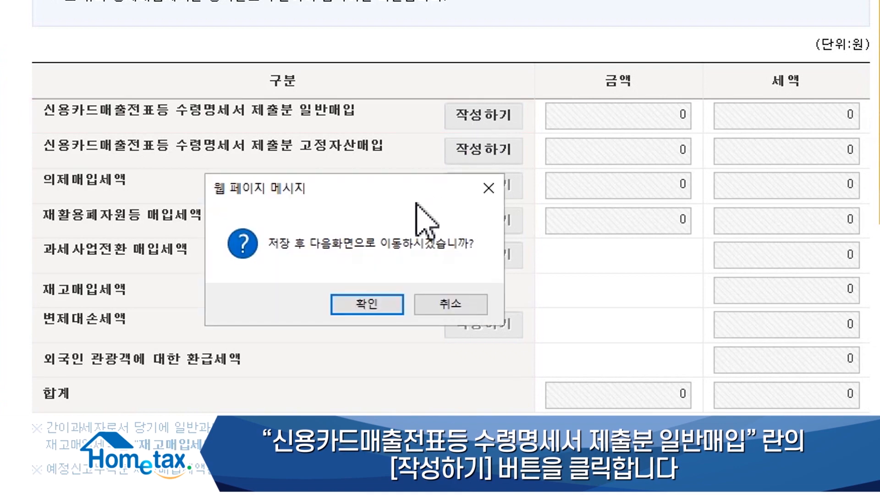
click(383, 303)
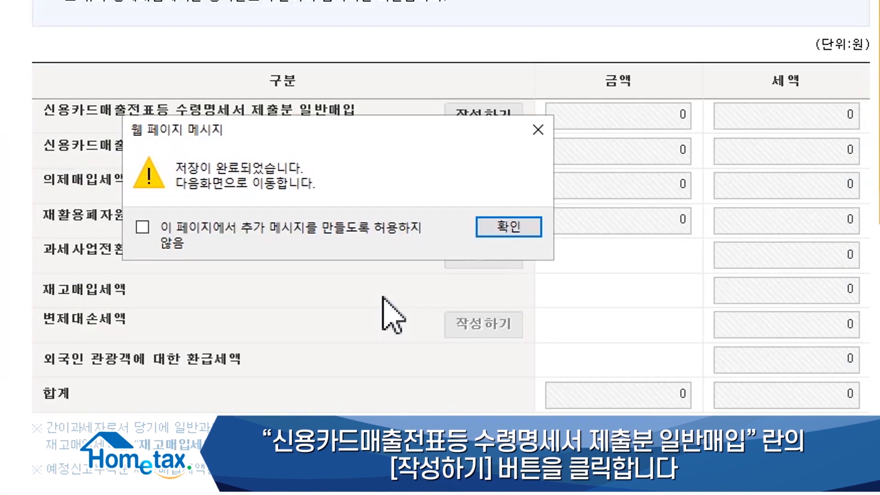
click(505, 233)
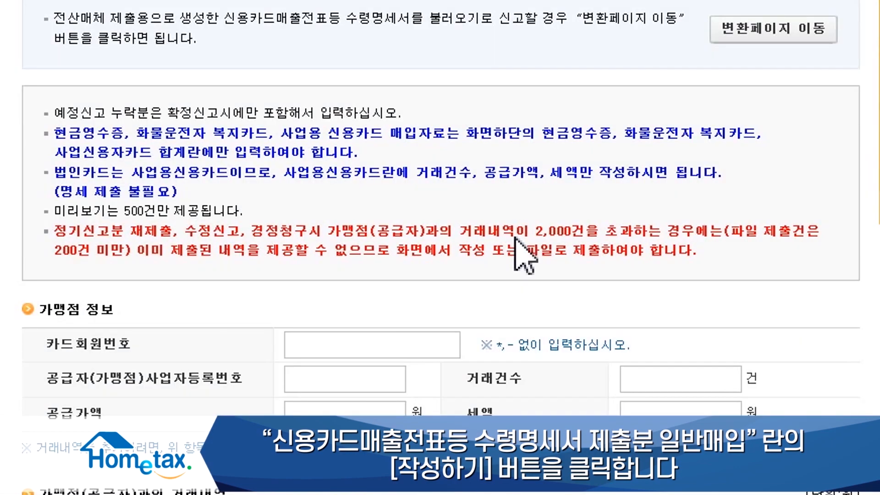
Step: Look up the cash receipts (현금영수증) and enter 1 transaction with a supply value of 500,000 won in their totals row
scroll(518, 235, down, 3)
scroll(515, 237, down, 6)
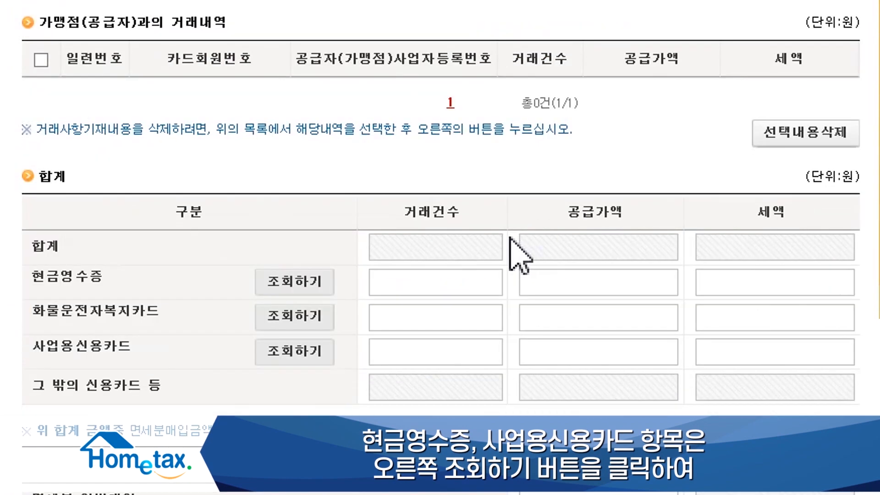
click(304, 279)
click(444, 285)
text(1)
click(570, 290)
text(500000)
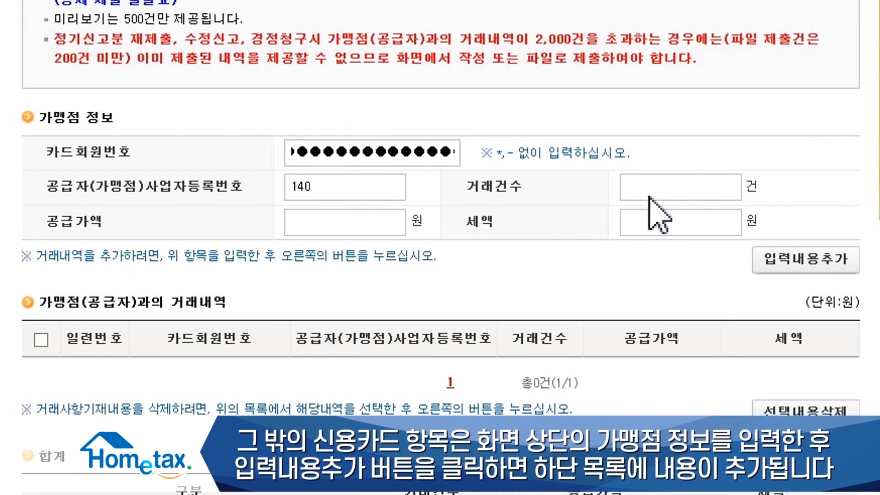
Step: Enter 1 transaction with a supply value of 1,000,000 won in the merchant details (가맹점 정보) and add it to the transaction list
text(1)
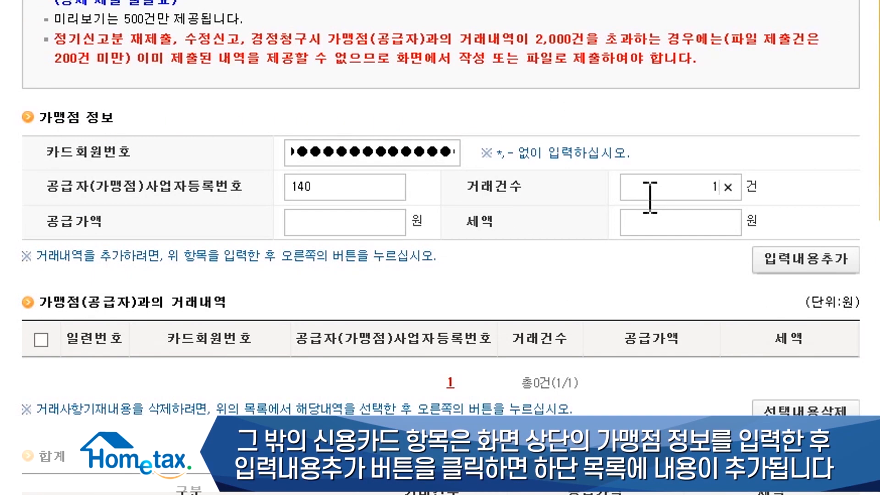
click(391, 219)
text(1000000)
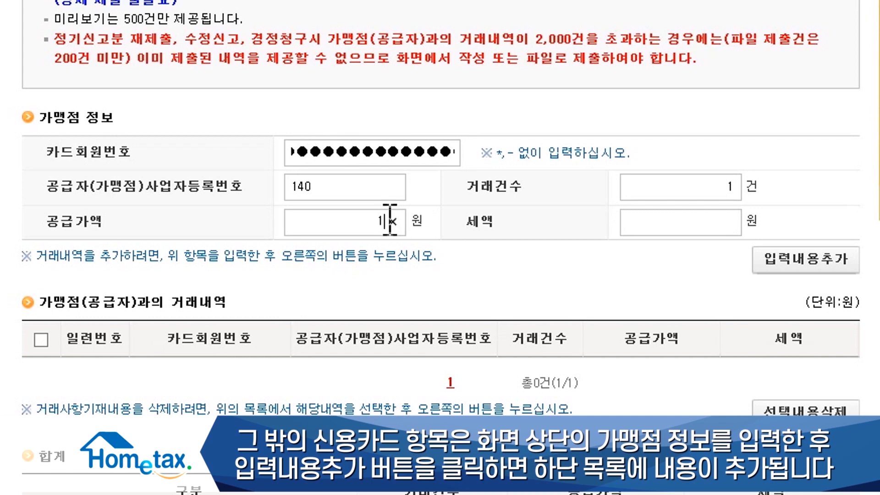
click(443, 225)
click(770, 261)
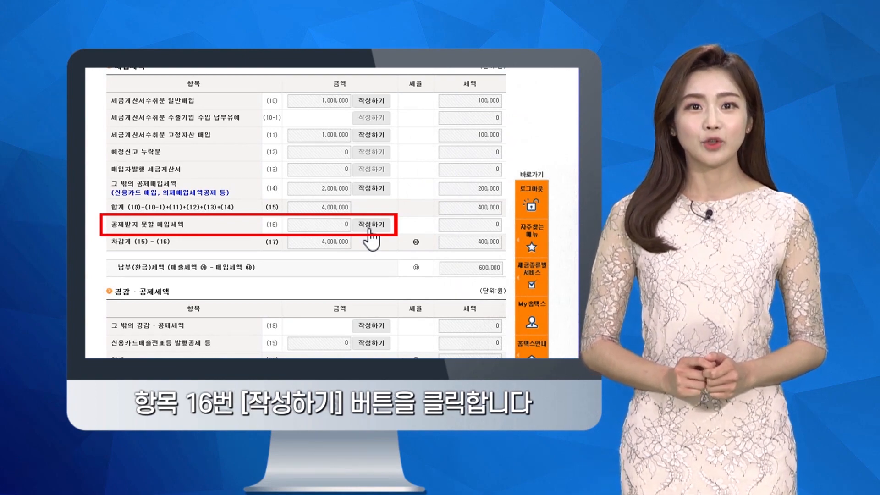
Step: Open the non-deductible input tax form, item (16), and select 면세사업 관련 as the reason for non-deduction
click(370, 226)
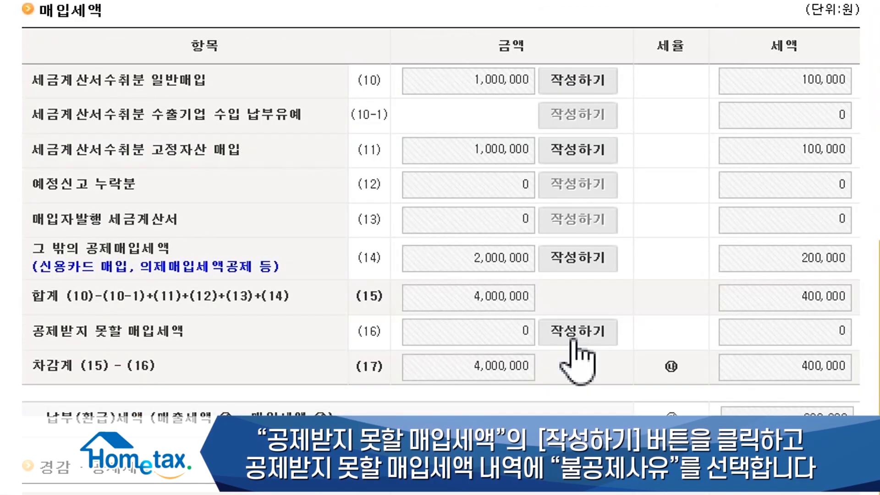
click(573, 337)
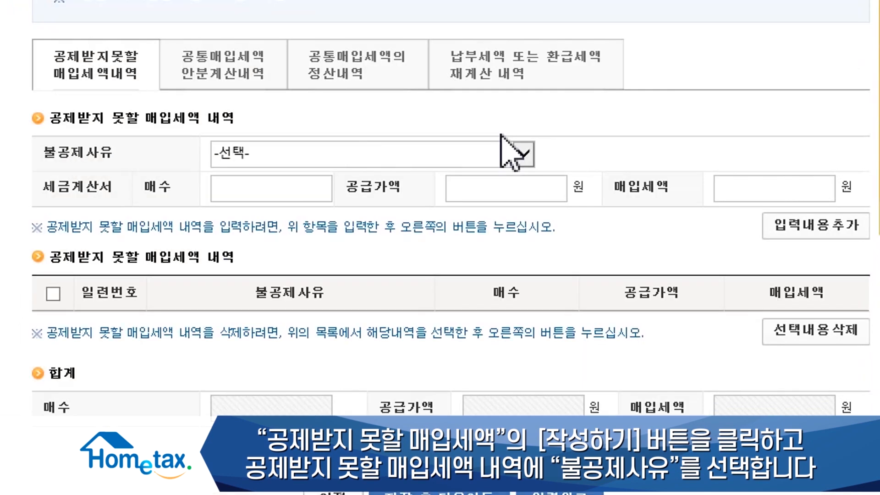
click(463, 155)
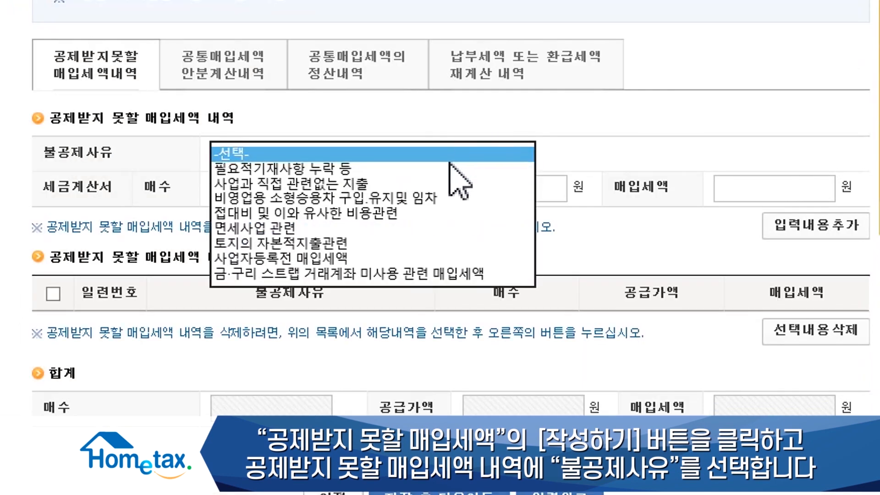
click(430, 226)
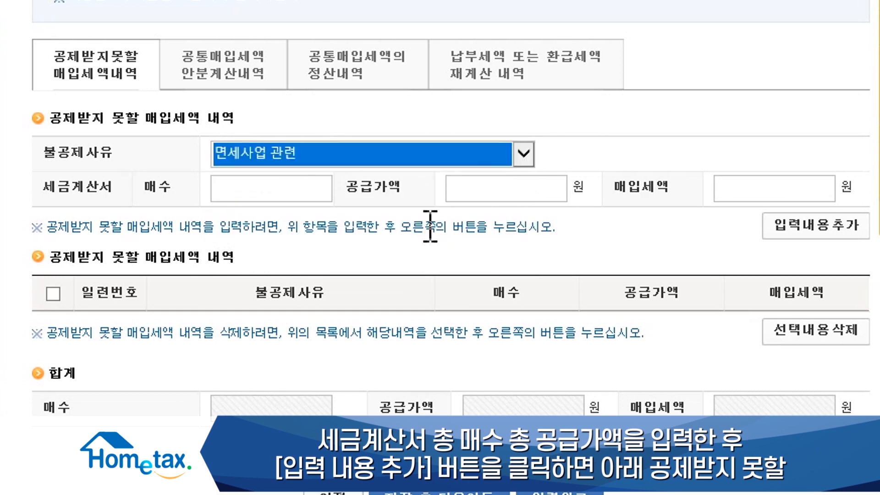
Step: Enter 1 tax invoice with a supply value of 500,000 won and add it to the non-deductible input tax list
click(285, 189)
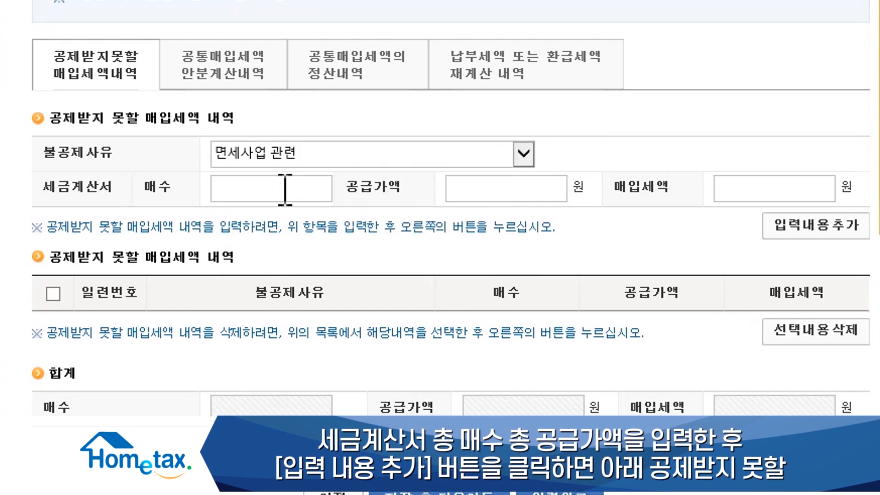
text(1)
click(505, 194)
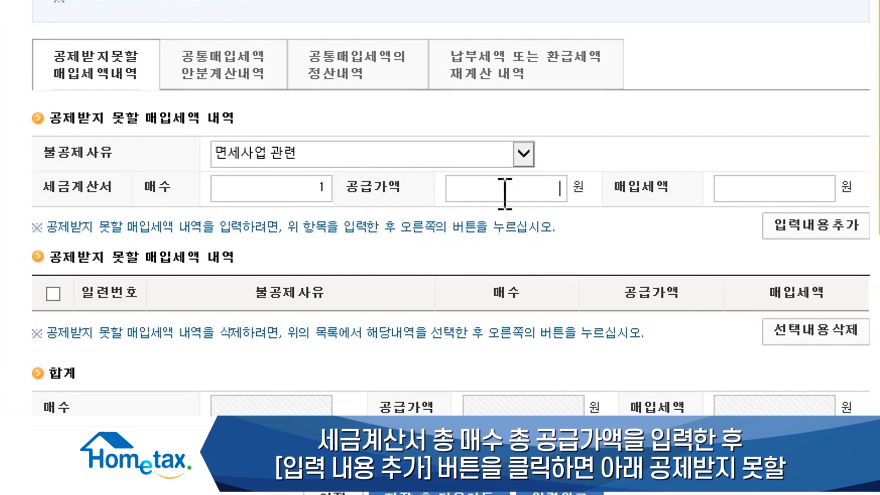
text(500000)
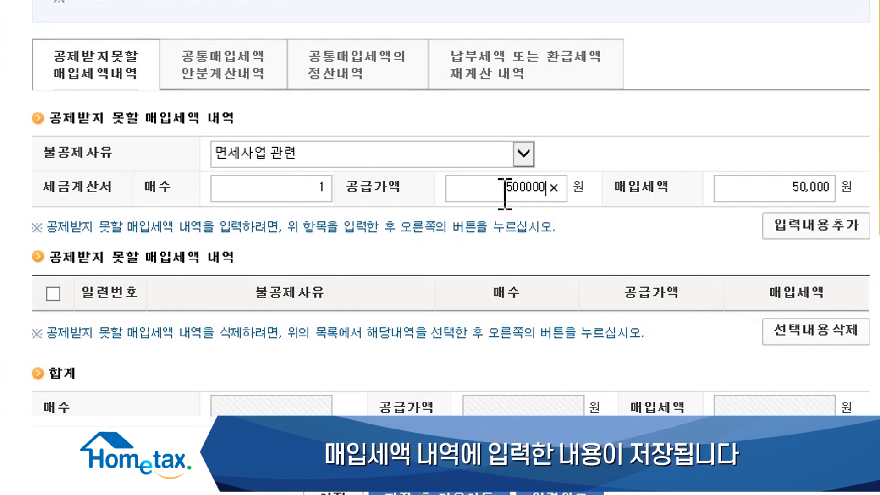
click(784, 227)
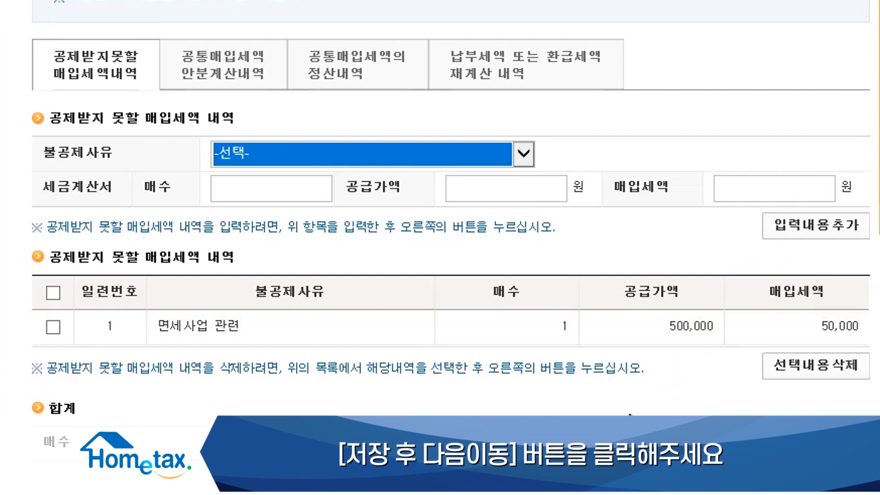
Step: Open the common input tax apportionment (공통매입세액 안분계산내역) and enter a common purchase supply value of 2,000,000 won and a total supply value of 10,000,000
click(252, 82)
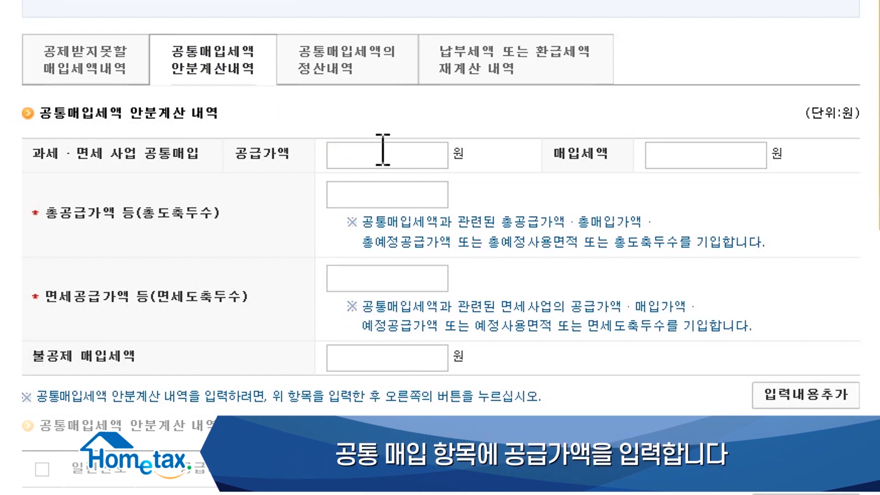
click(407, 157)
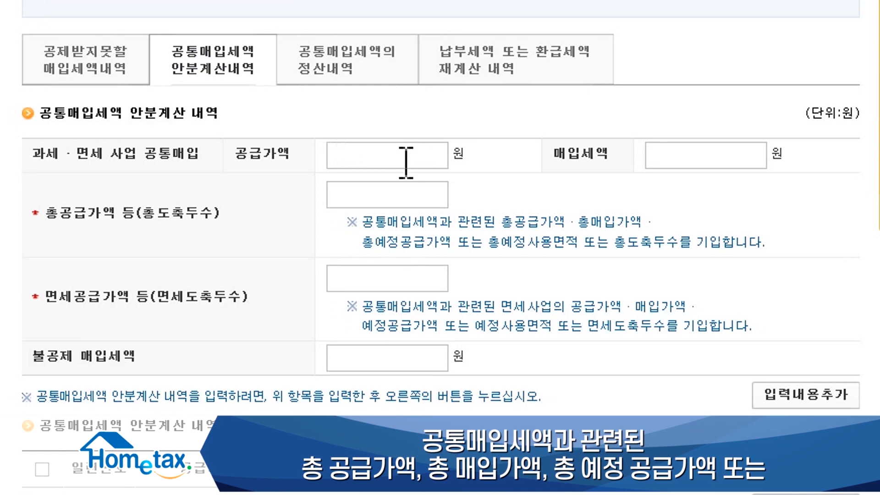
text(2000)
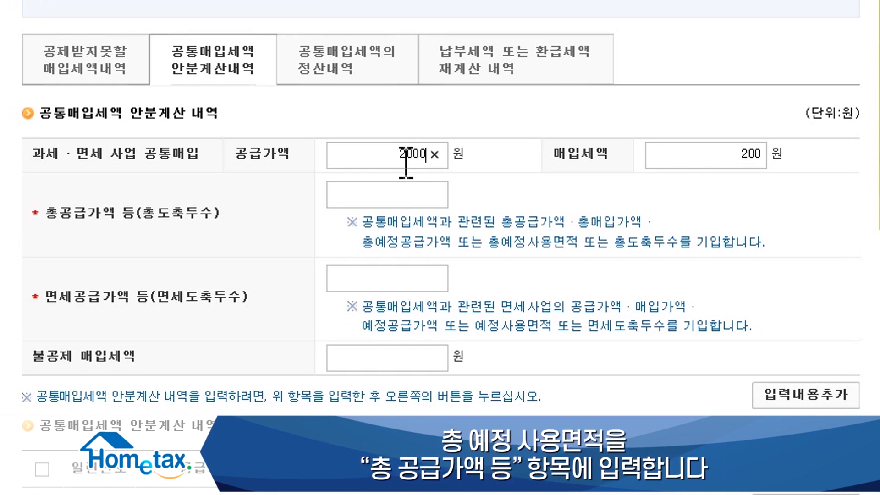
text(000)
click(398, 189)
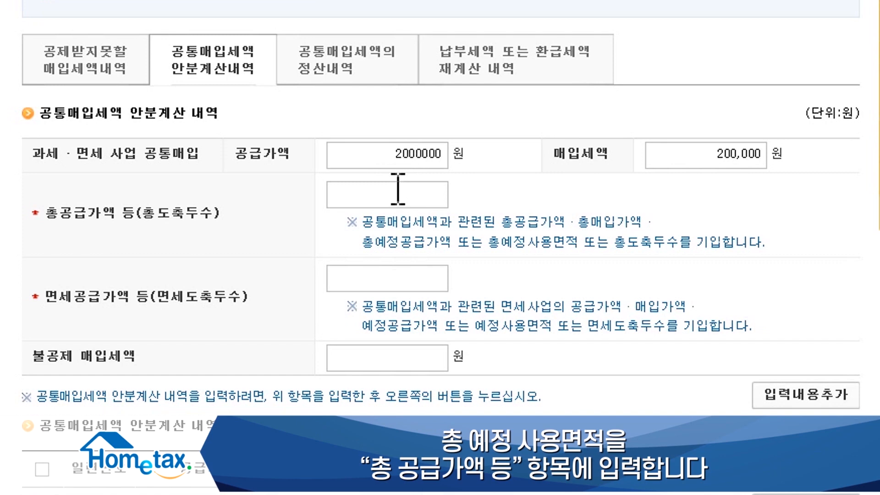
text(1000)
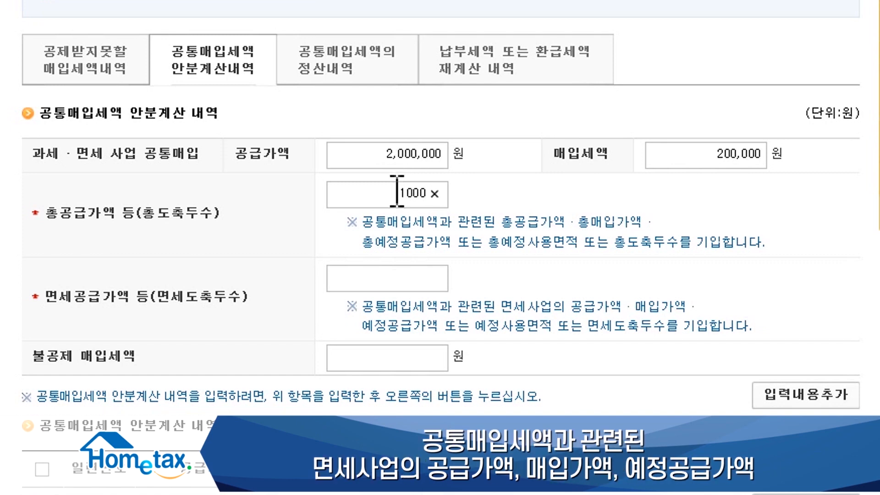
text(0000)
Step: Enter an exempt supply value (면세공급가액 등) of 5,000,000 and add the entry to the apportionment list
click(388, 274)
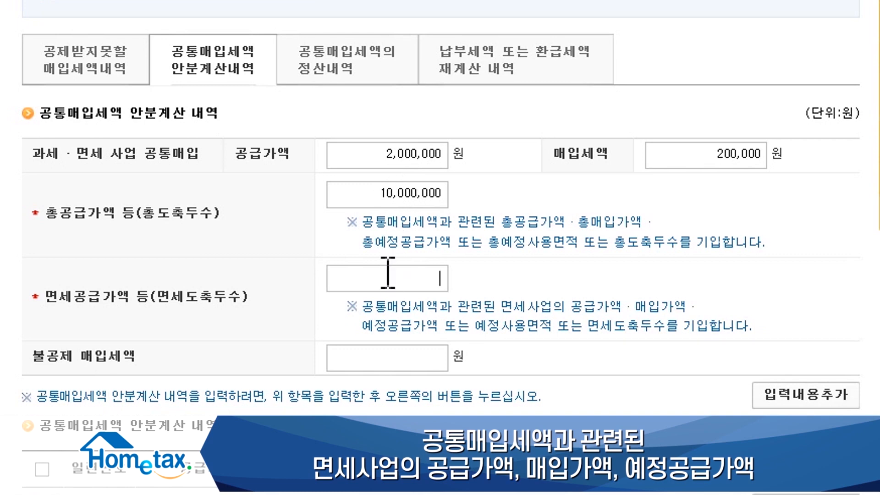
text(5)
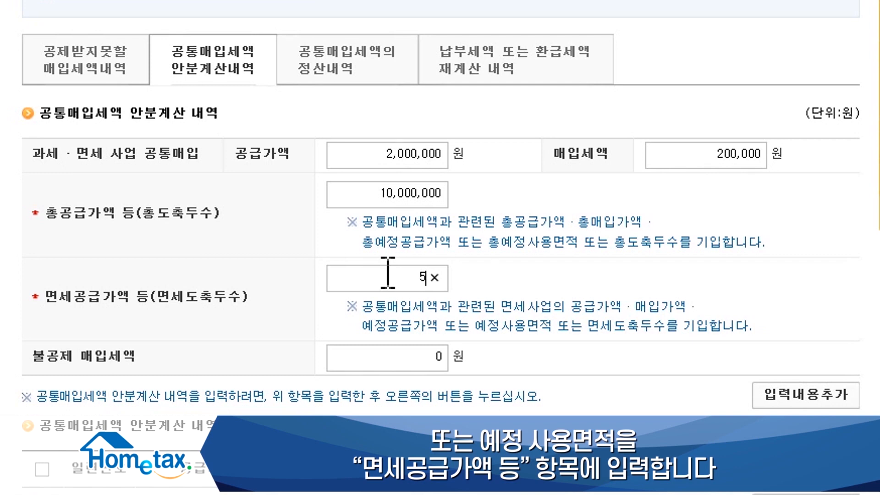
text(00)
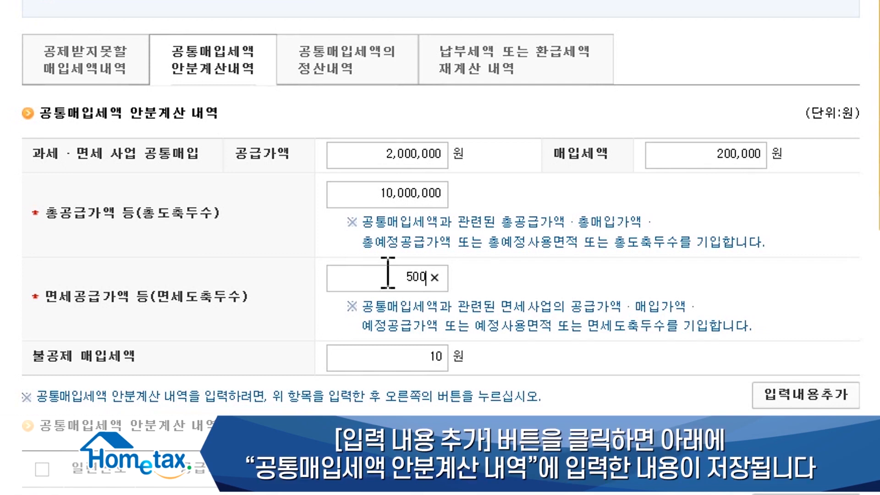
text(0000)
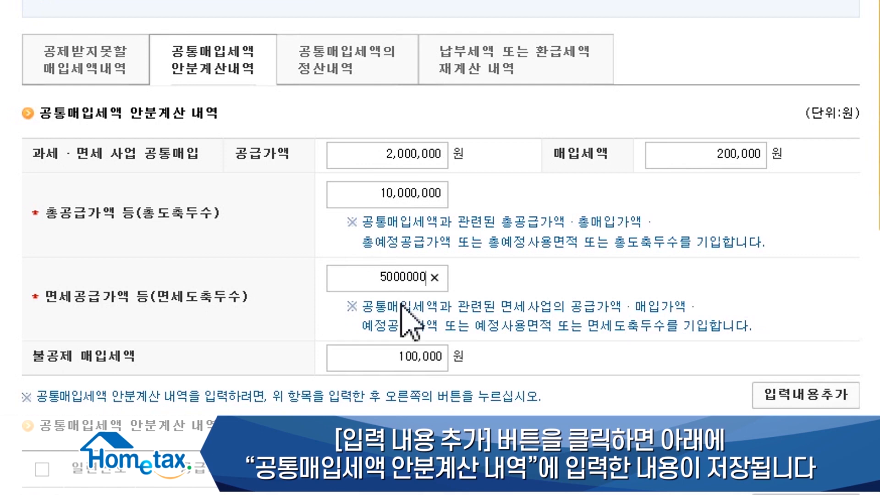
scroll(404, 316, down, 2)
click(771, 326)
scroll(769, 330, down, 5)
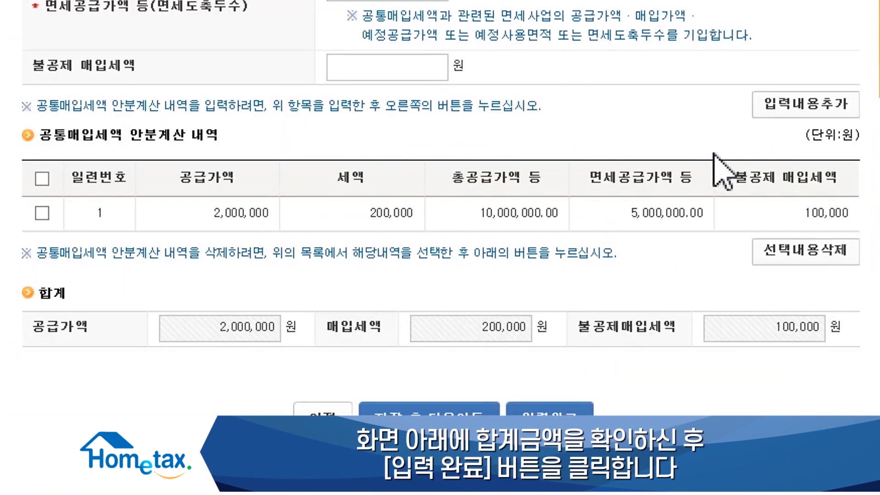
Step: Save the completed apportionment details and complete the non-deductible input tax statement, returning to the main return
click(545, 413)
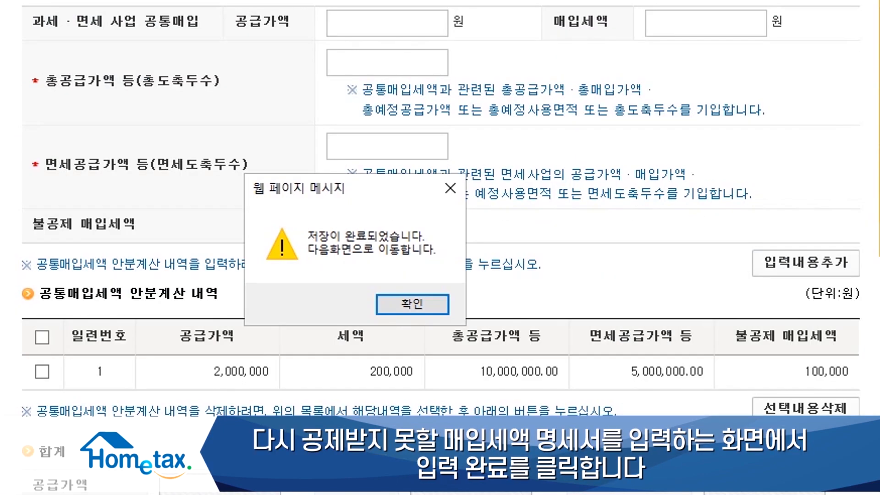
click(412, 304)
scroll(422, 324, up, 5)
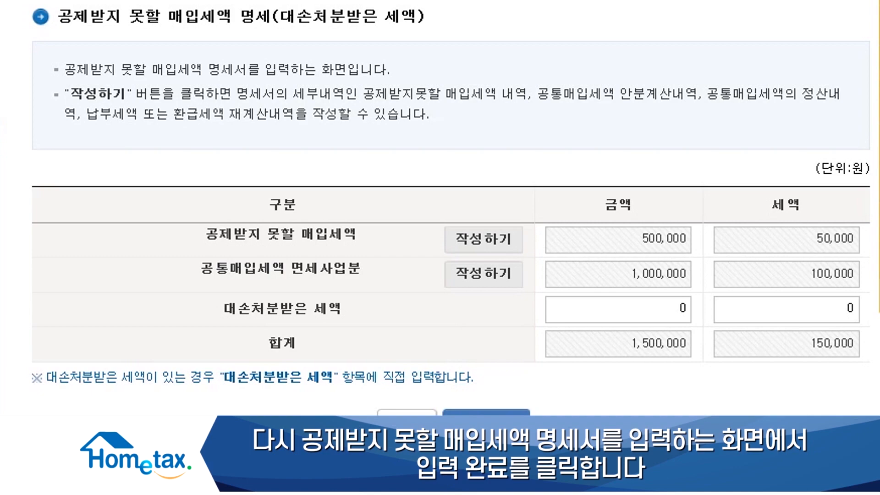
click(483, 413)
click(468, 219)
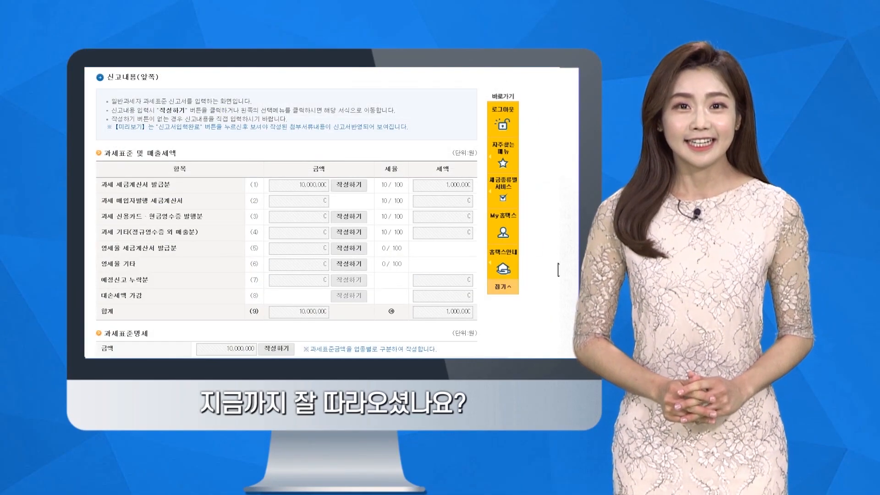
Step: Open other reductions and tax credits, item (18), and save the form with the prefilled electronic filing credit (전자신고 세액공제)
scroll(550, 263, down, 3)
scroll(286, 213, down, 6)
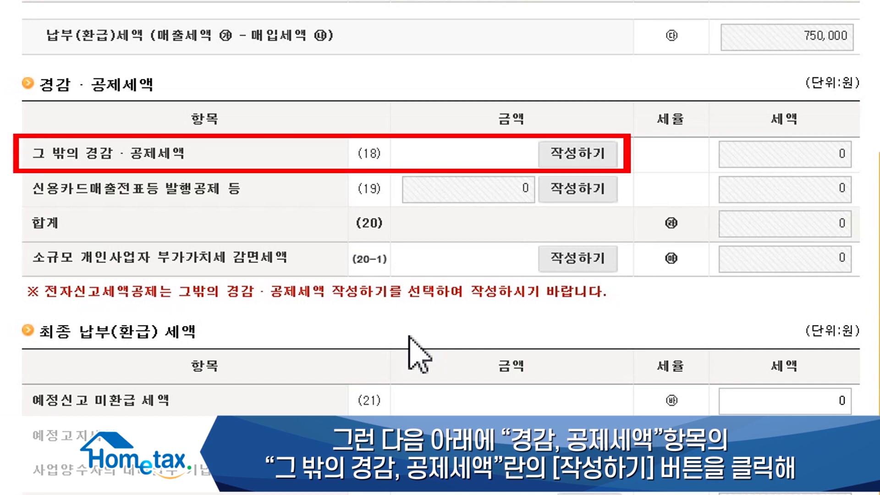
click(568, 158)
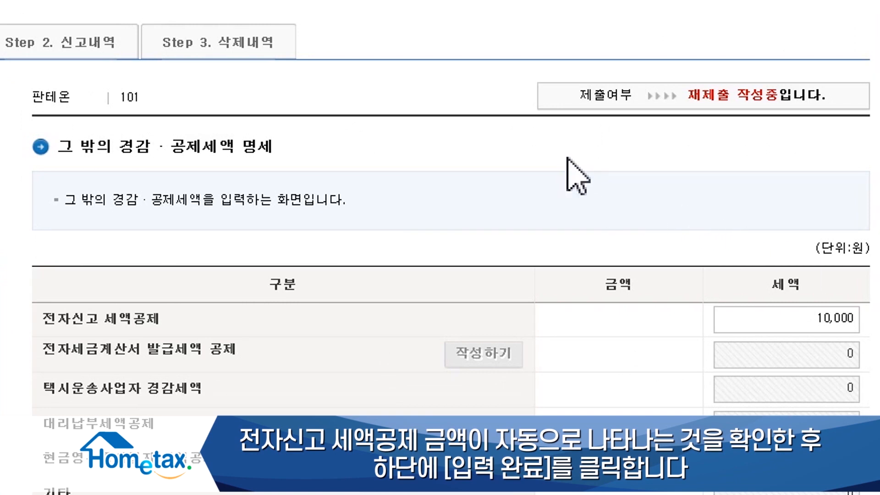
scroll(568, 167, down, 4)
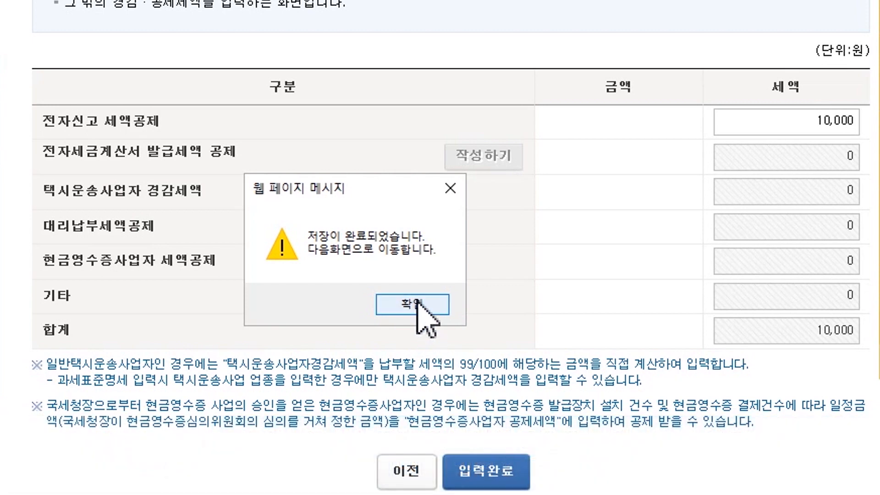
click(418, 359)
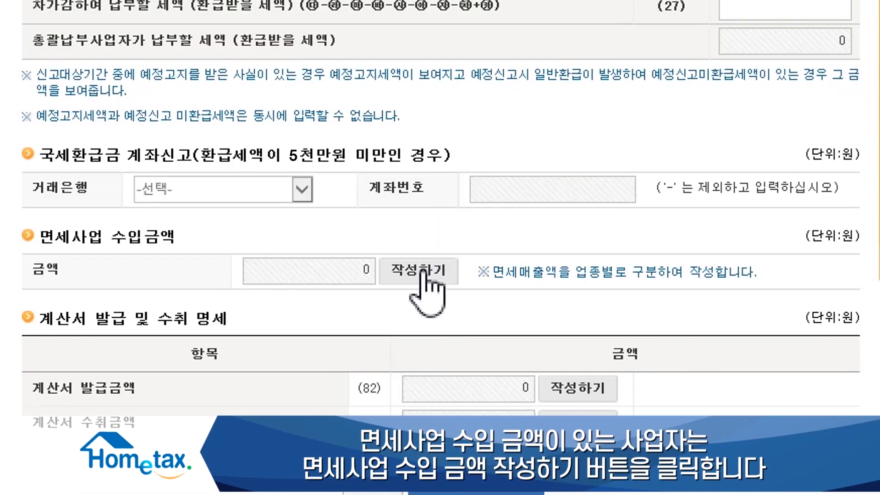
Step: Open the exempt business revenue form (면세사업 수입금액), enter industry code 451102 with an amount of 5,000,000 won, and save it
click(420, 274)
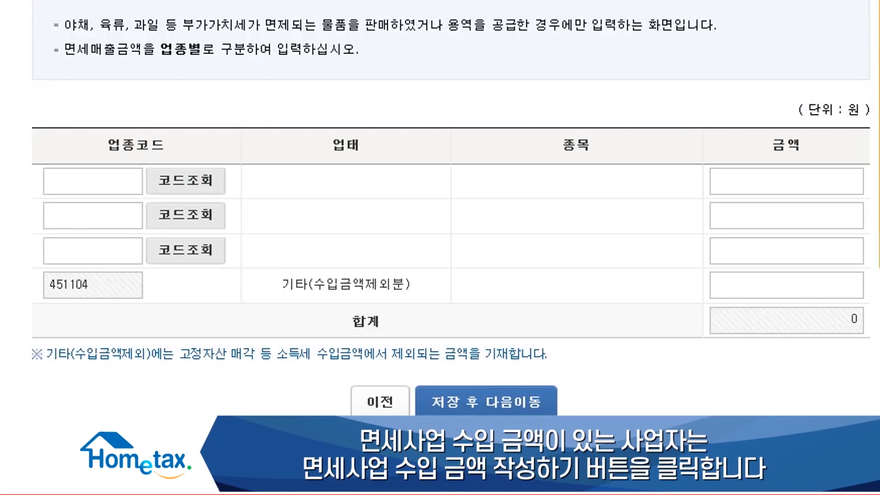
click(118, 178)
text(451102)
click(164, 182)
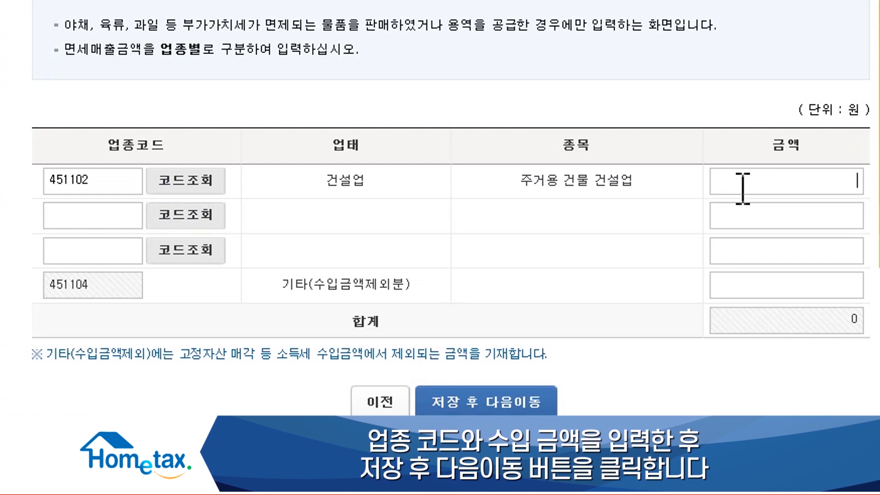
text(5000000)
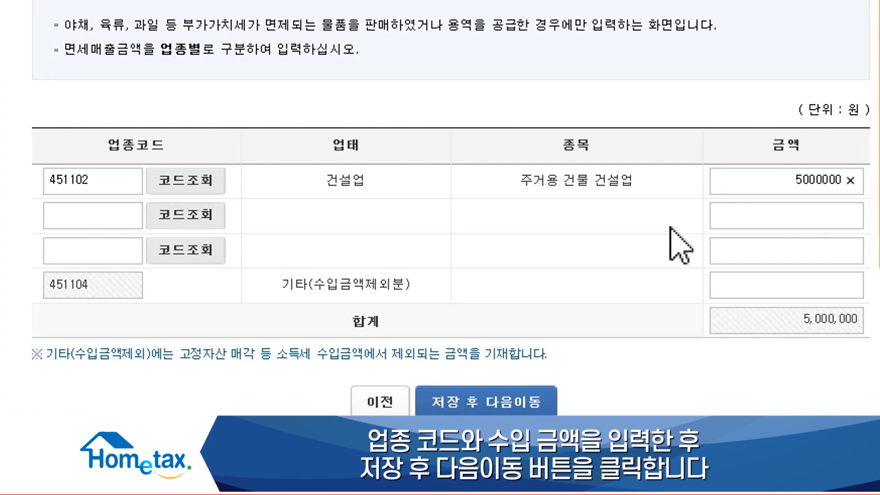
click(477, 403)
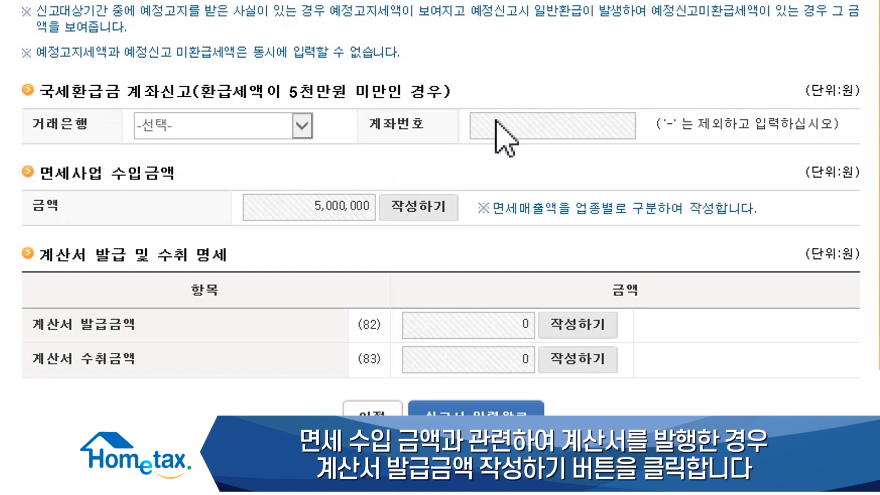
Step: Open the issued invoice amount form (82), enter the customer's business registration number, 1 invoice and sales of 5,000,000 won, and add the entry
click(569, 321)
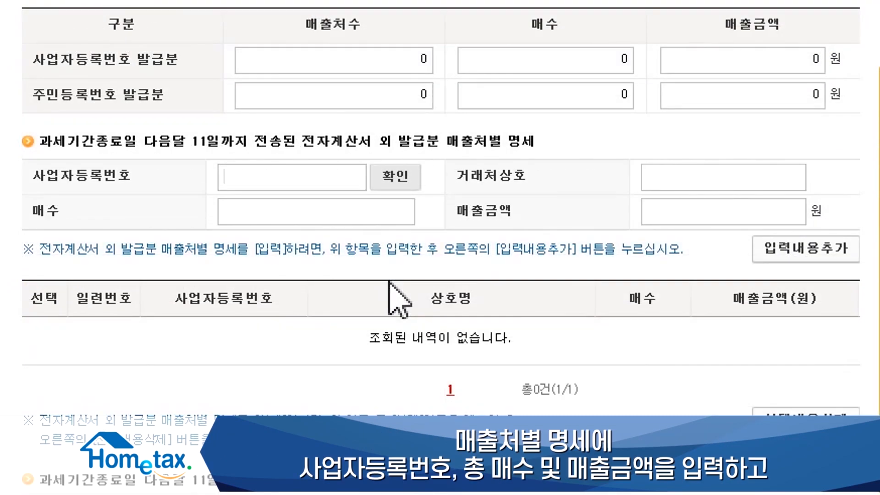
text(101)
click(401, 181)
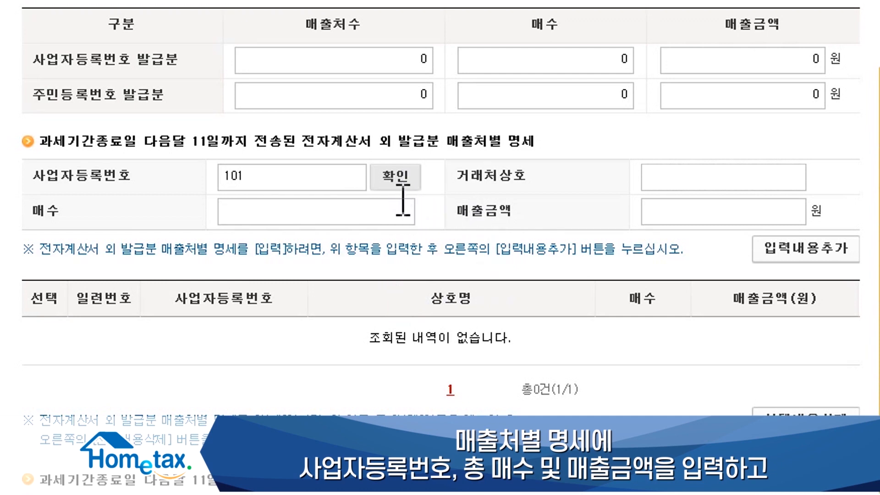
click(396, 213)
text(1)
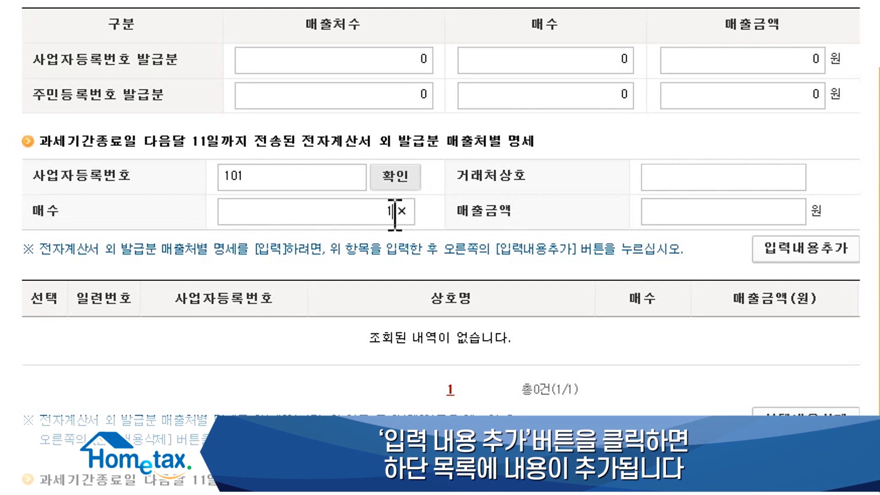
click(675, 212)
text(5000000)
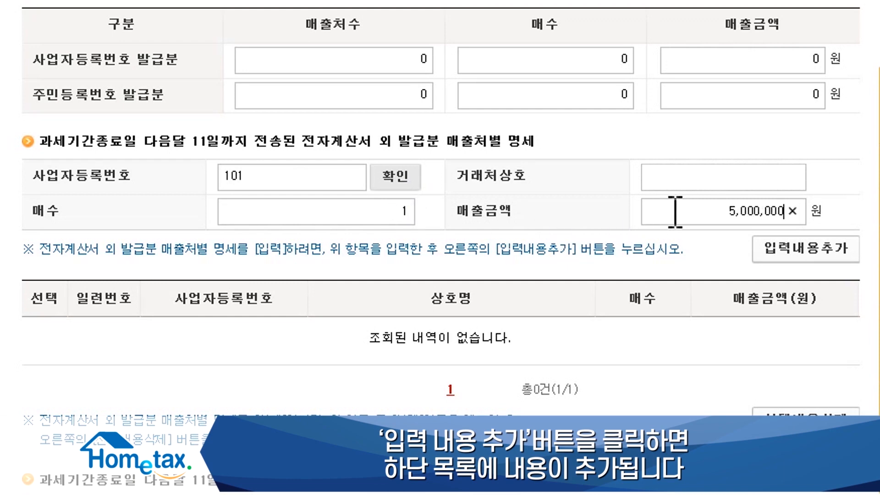
click(786, 251)
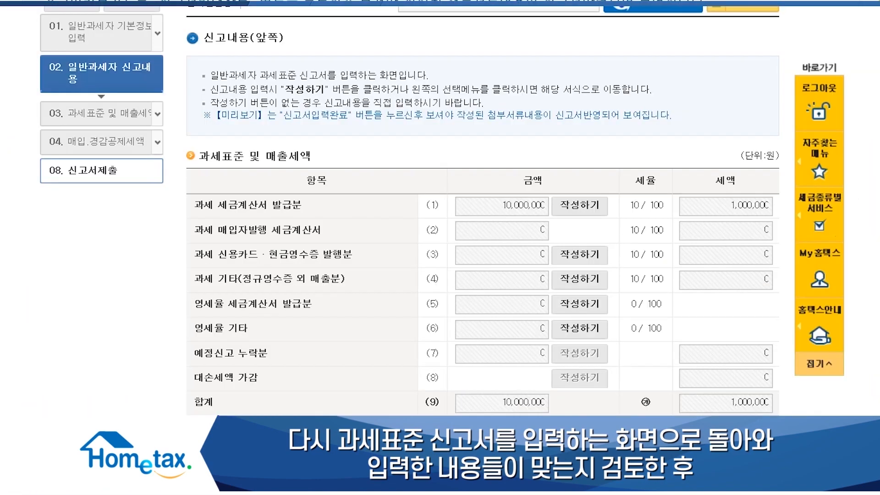
Step: Review the completed return, finish its entry (신고서 입력완료) and save it, and open the filing preview (미리보기)
scroll(482, 229, down, 9)
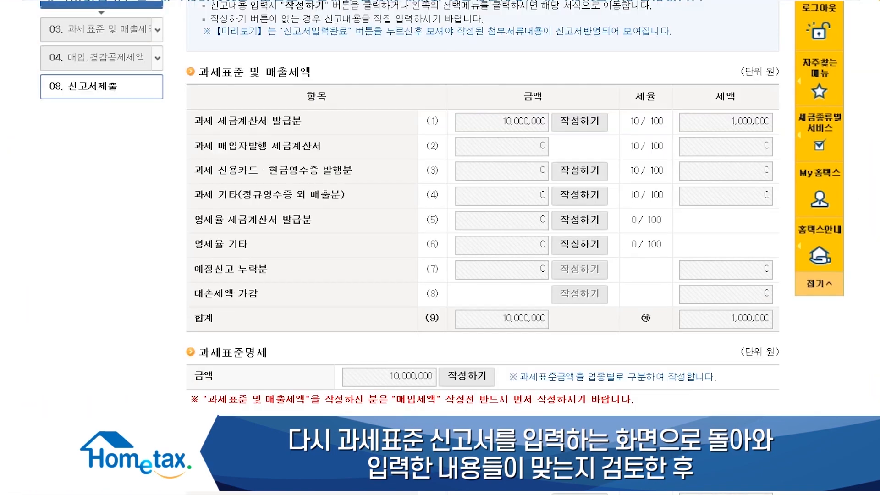
scroll(482, 229, down, 9)
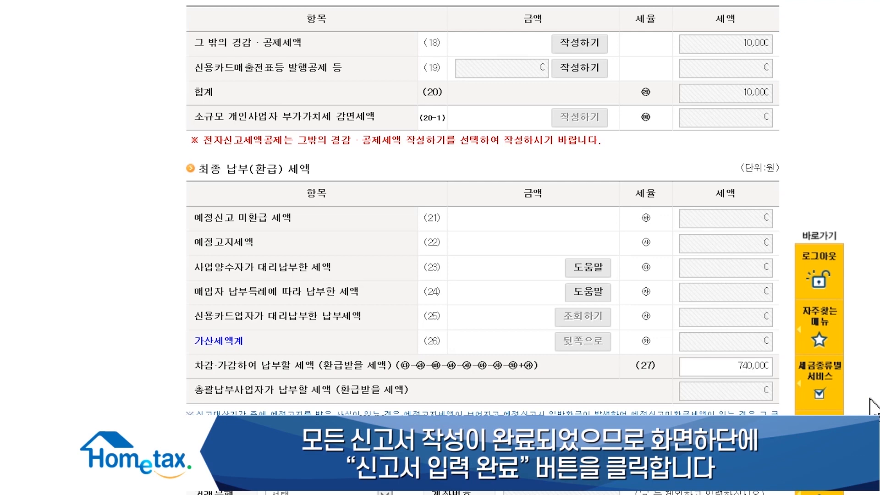
scroll(873, 406, down, 8)
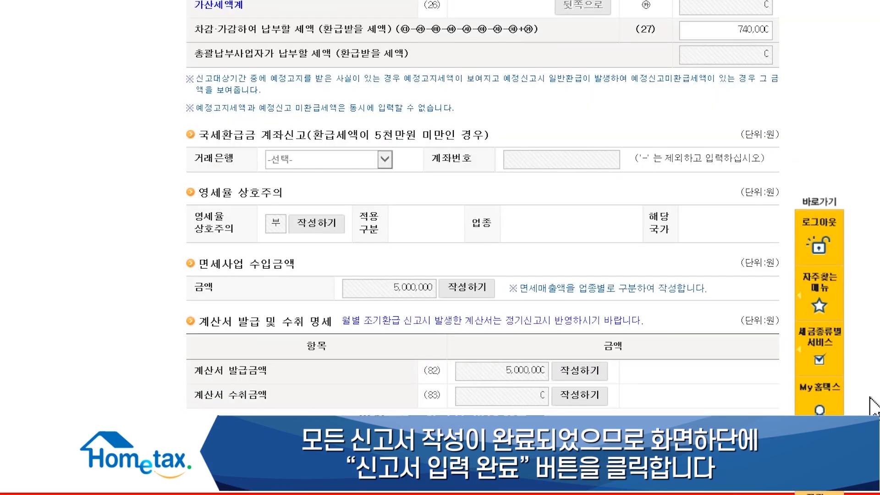
click(527, 384)
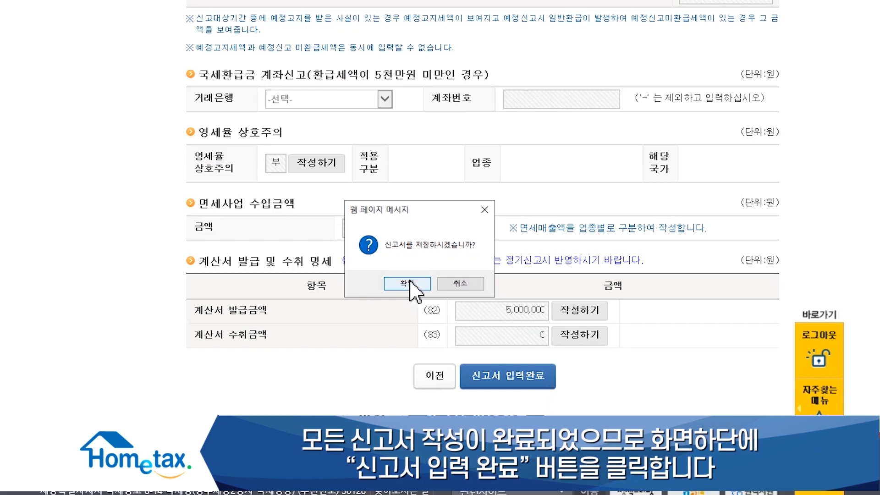
click(409, 283)
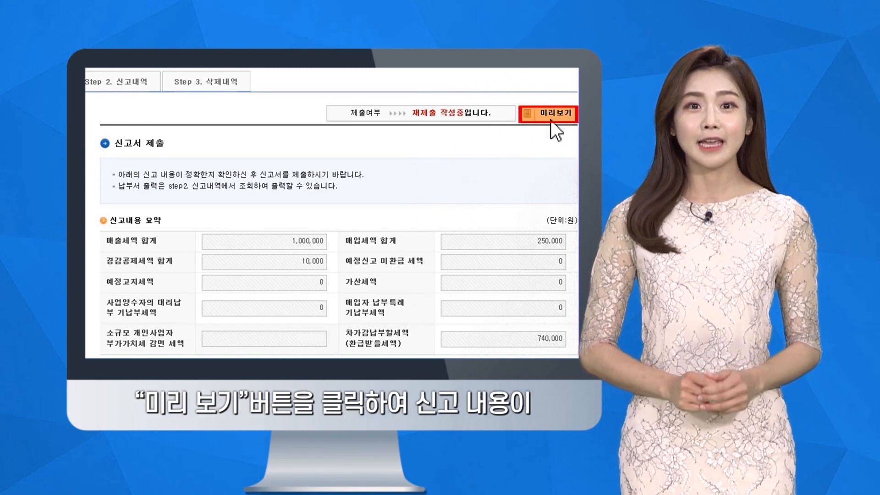
click(550, 116)
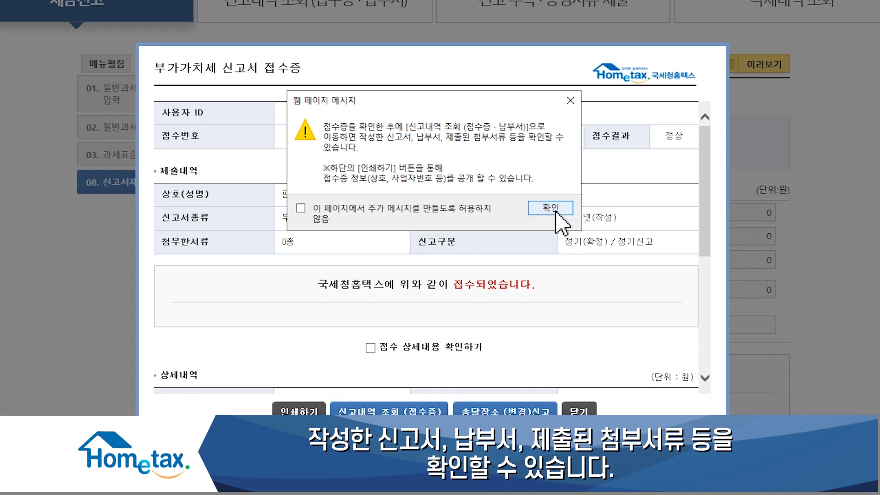
Step: Mark the receipt details as checked (접수 상세내용 확인하기), tick the filer's own confirmation statement, and close the VAT return receipt
click(550, 208)
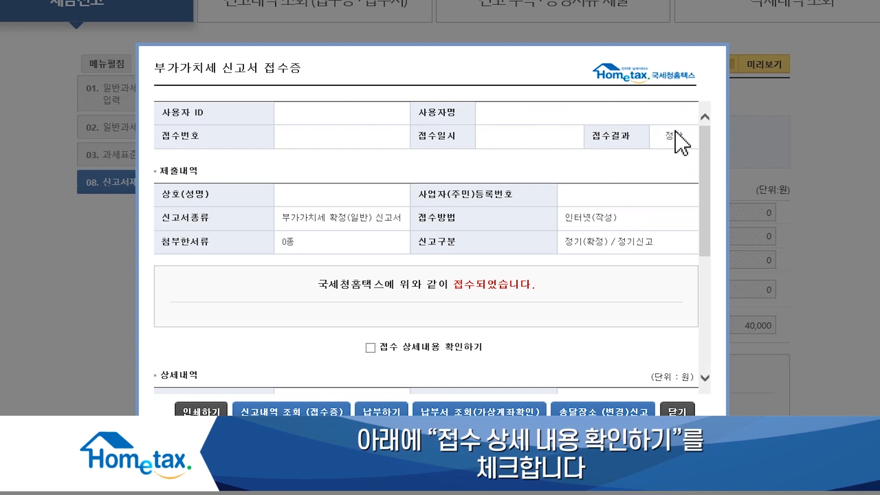
click(371, 348)
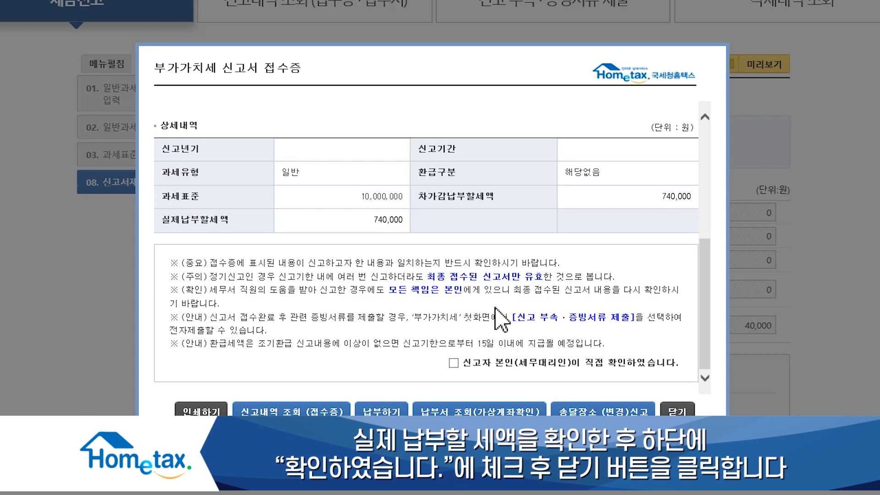
click(454, 364)
click(676, 411)
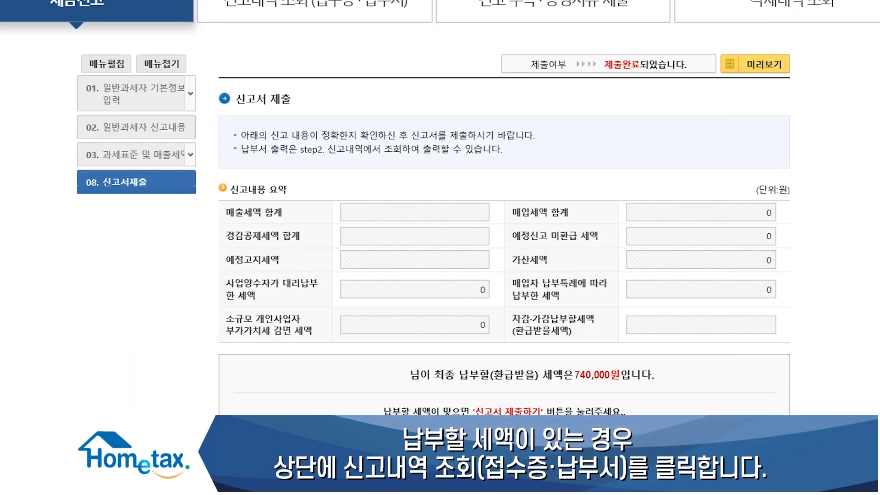
Step: Open the filing history for receipts and payment slips (신고내역 조회) and bring up the submitted returns list
click(315, 7)
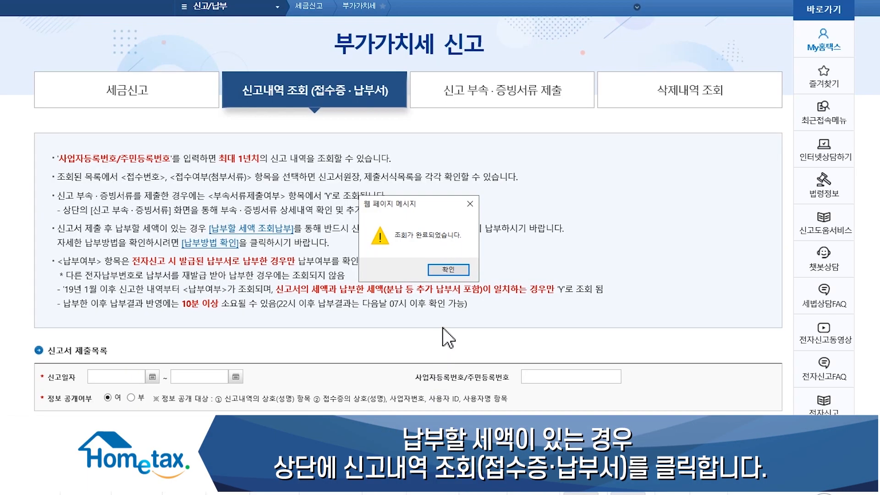
click(460, 271)
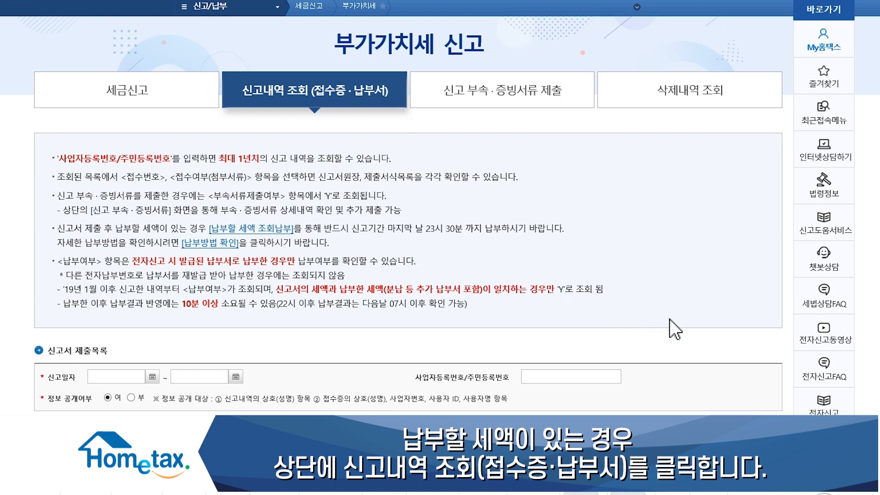
scroll(651, 337, down, 3)
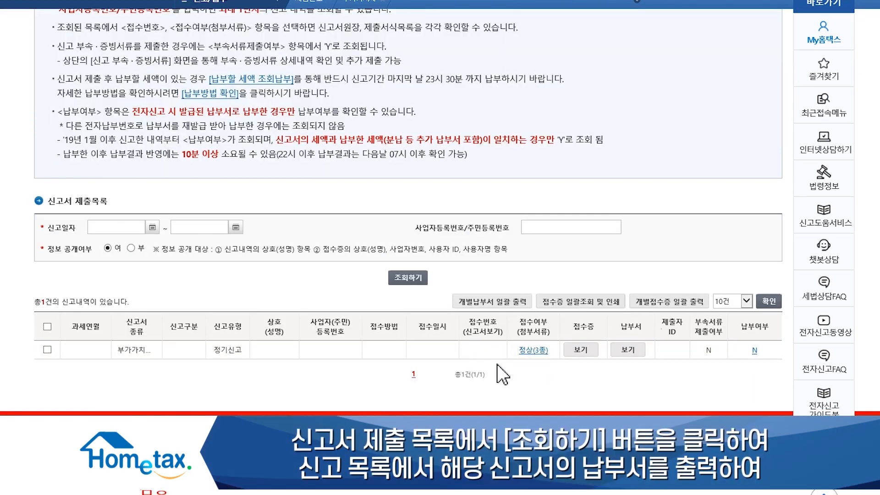